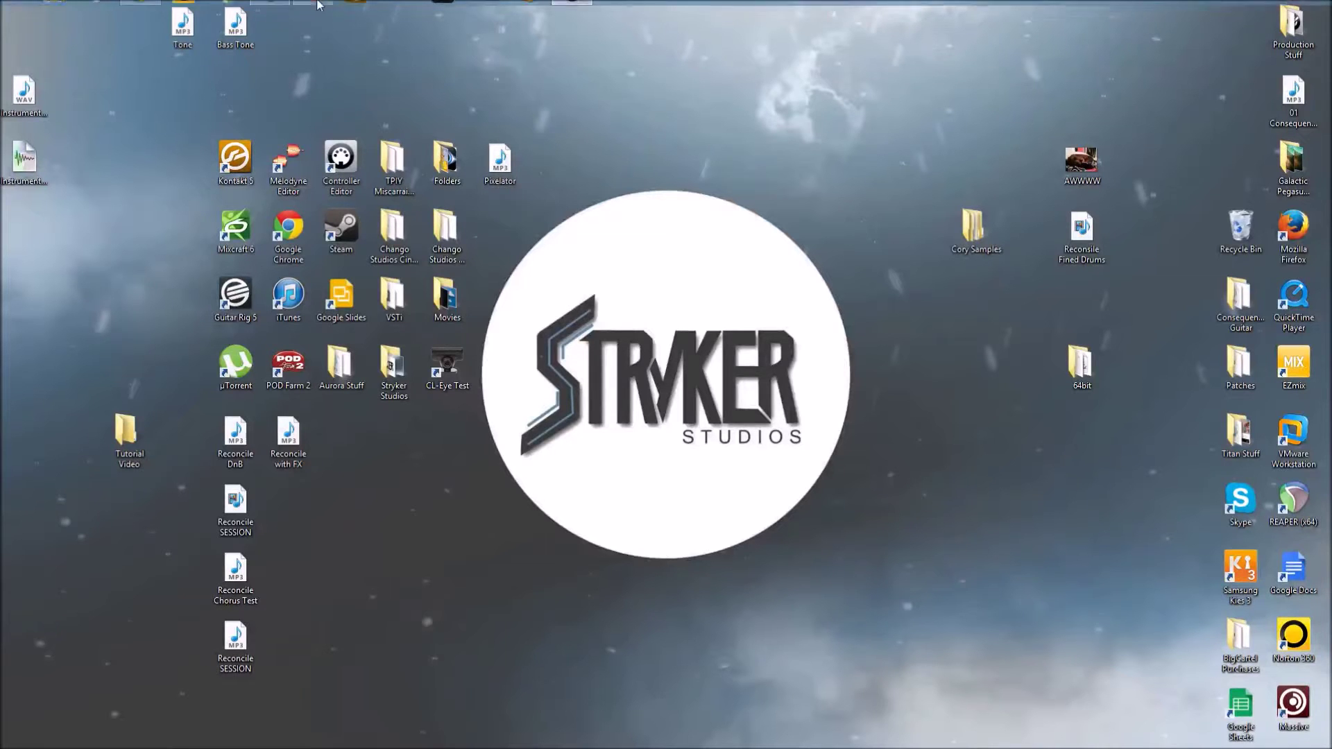
Insert Kontakt 5 (8 out) as a virtual instrument on a new REAPER track
{"action": "mouse_move", "coordinate": [297, 3]}
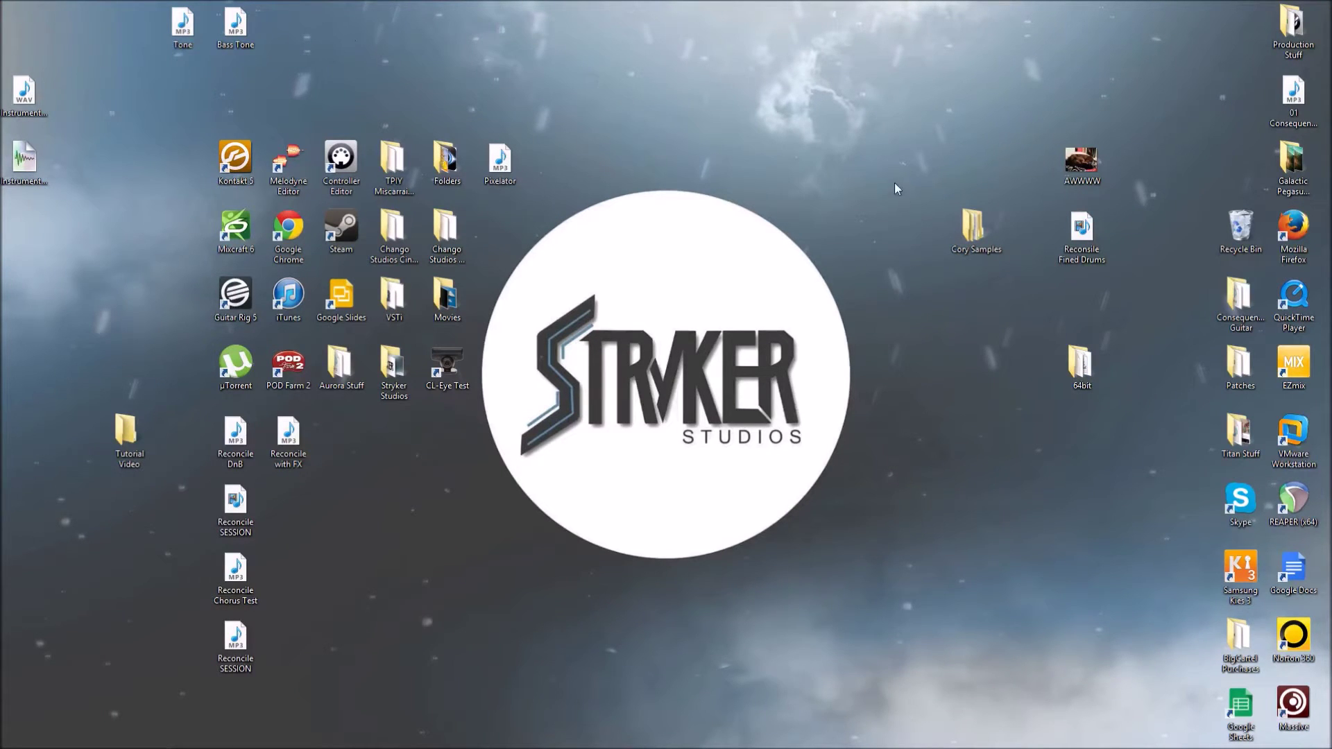
{"action": "left_click_drag", "start_coordinate": [893, 184], "coordinate": [726, 210]}
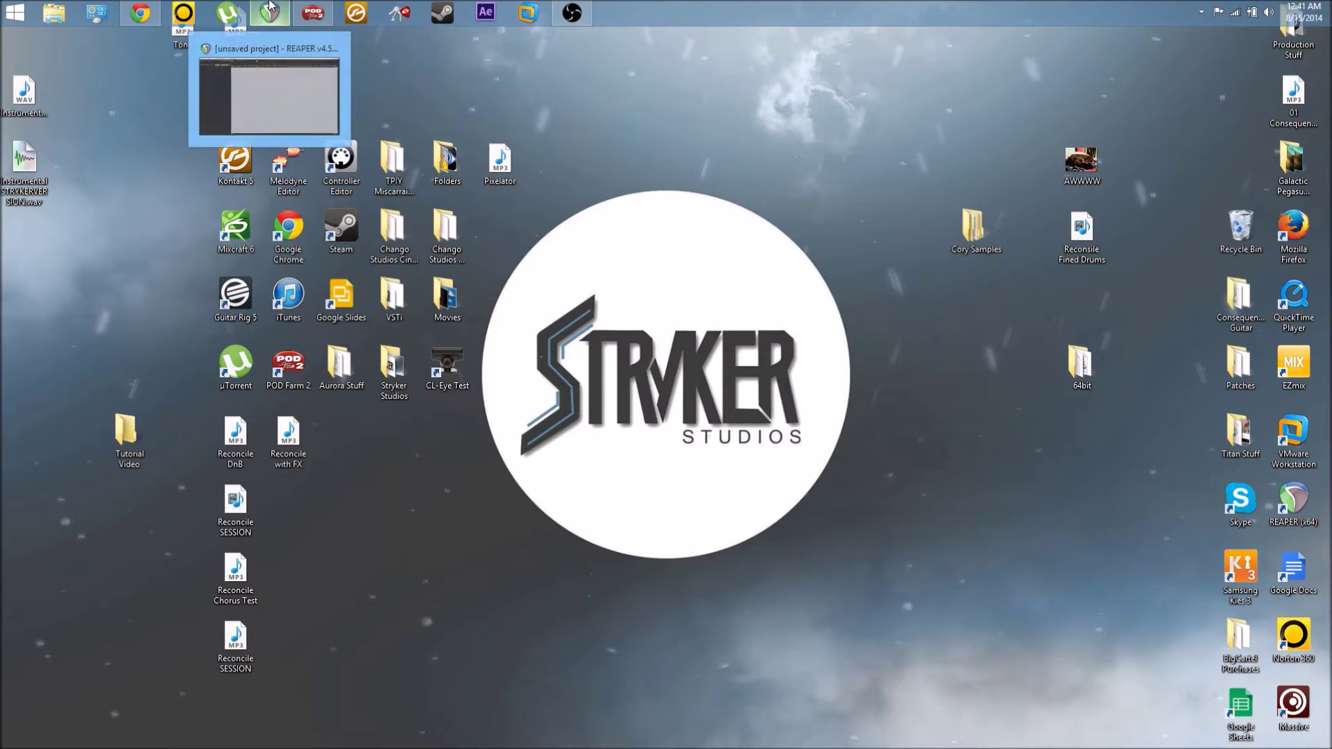
{"action": "left_click", "coordinate": [212, 139]}
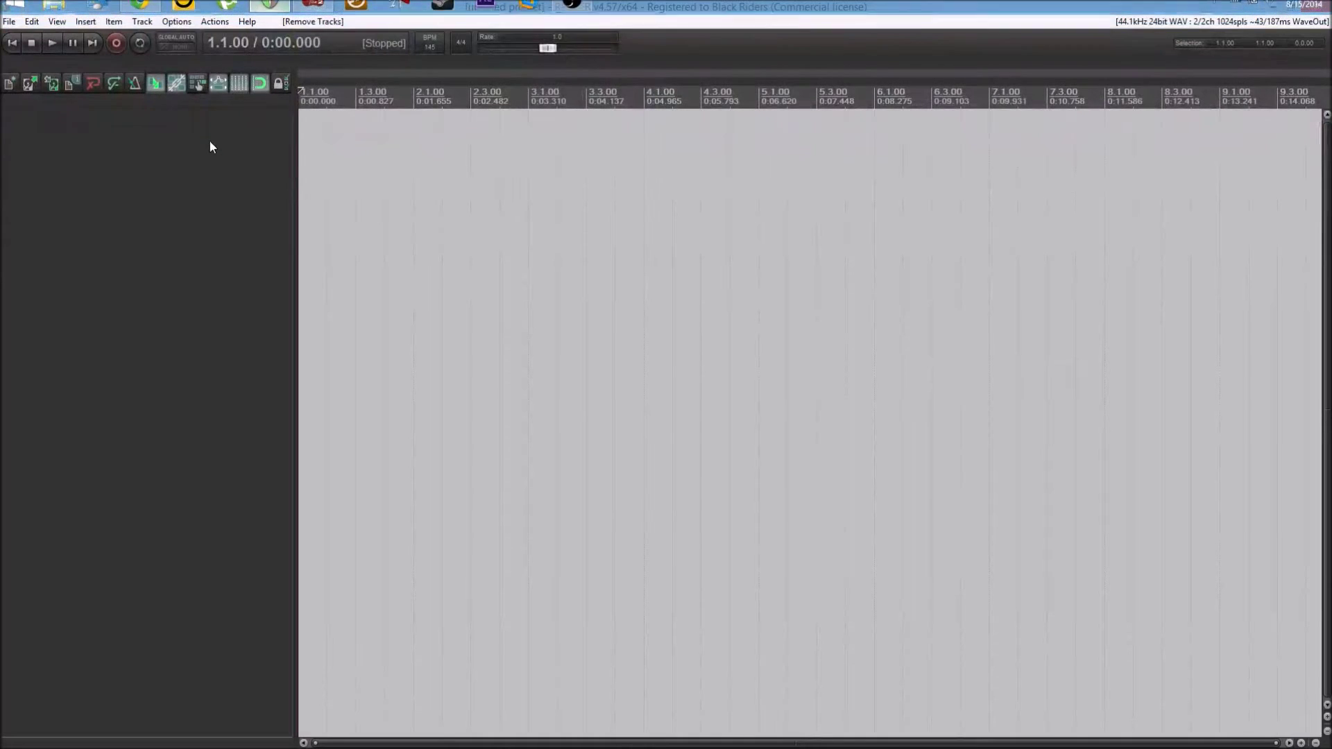
{"action": "left_click", "coordinate": [205, 153]}
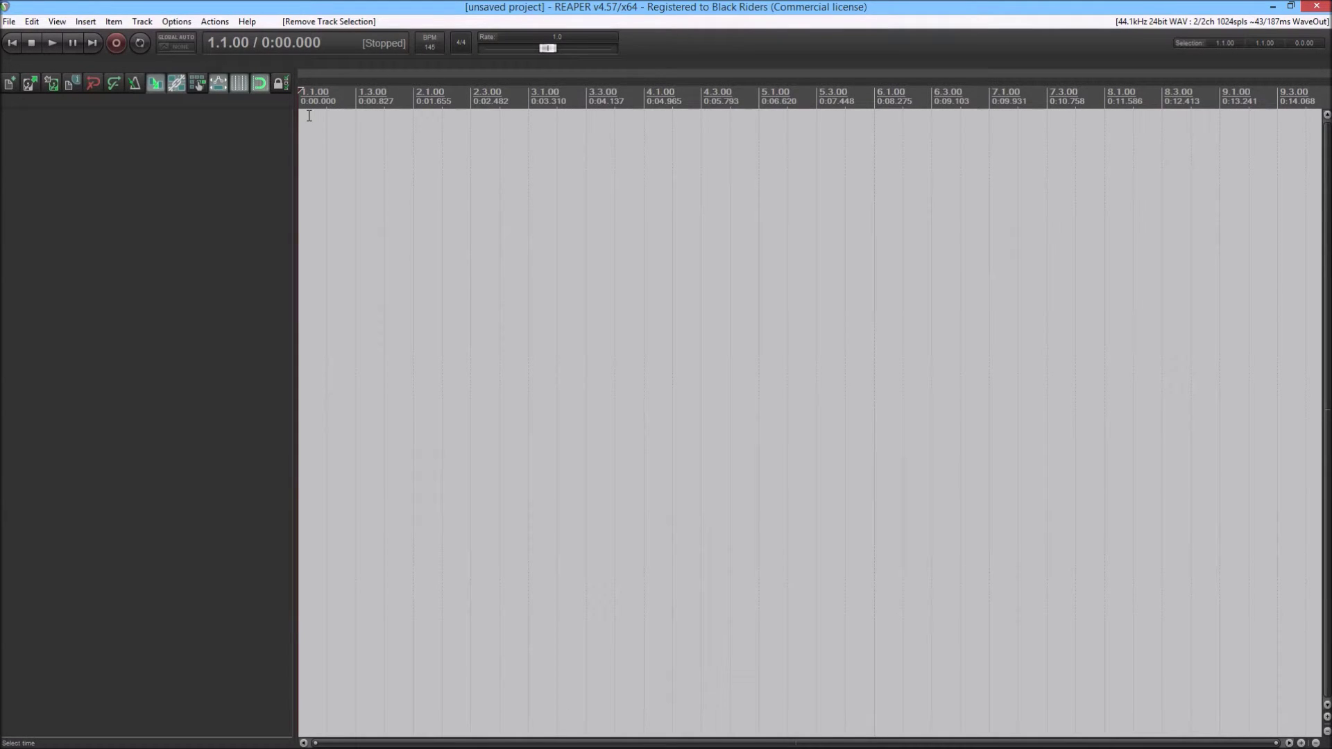
{"action": "right_click", "coordinate": [241, 156]}
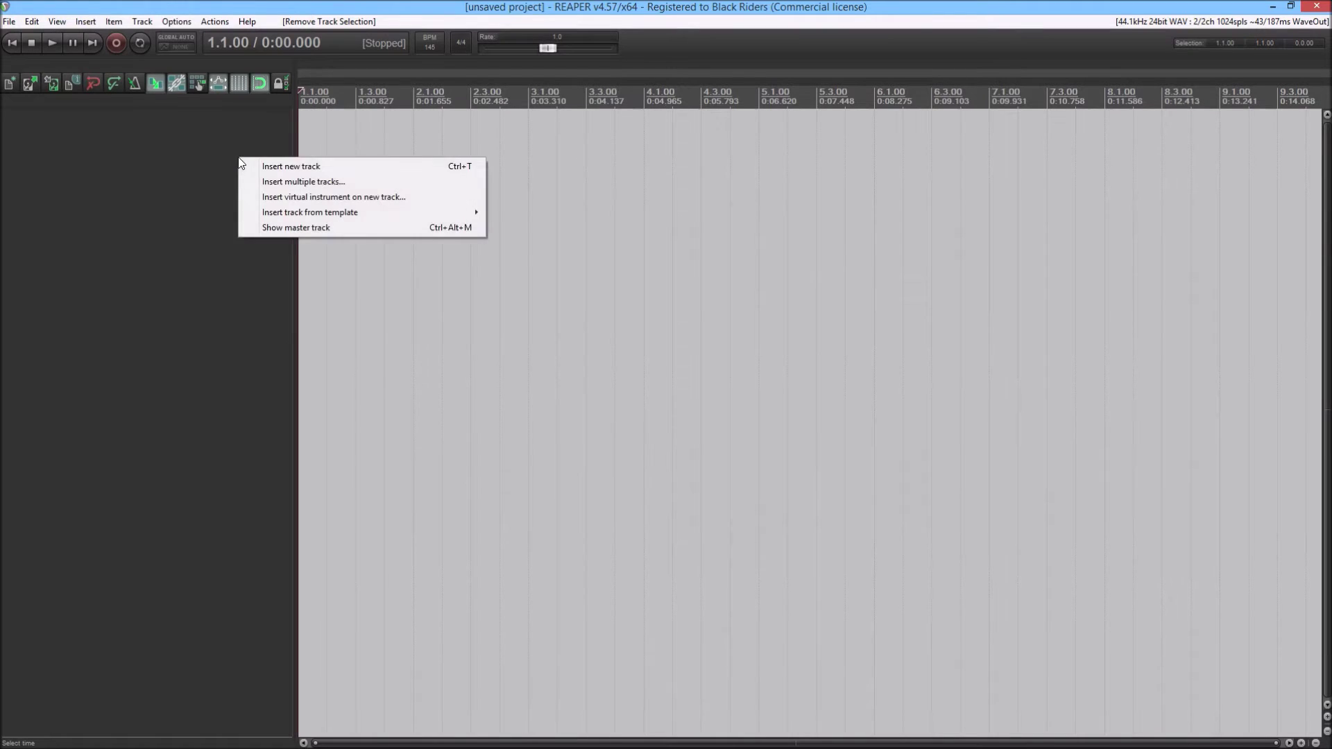
{"action": "left_click", "coordinate": [269, 198]}
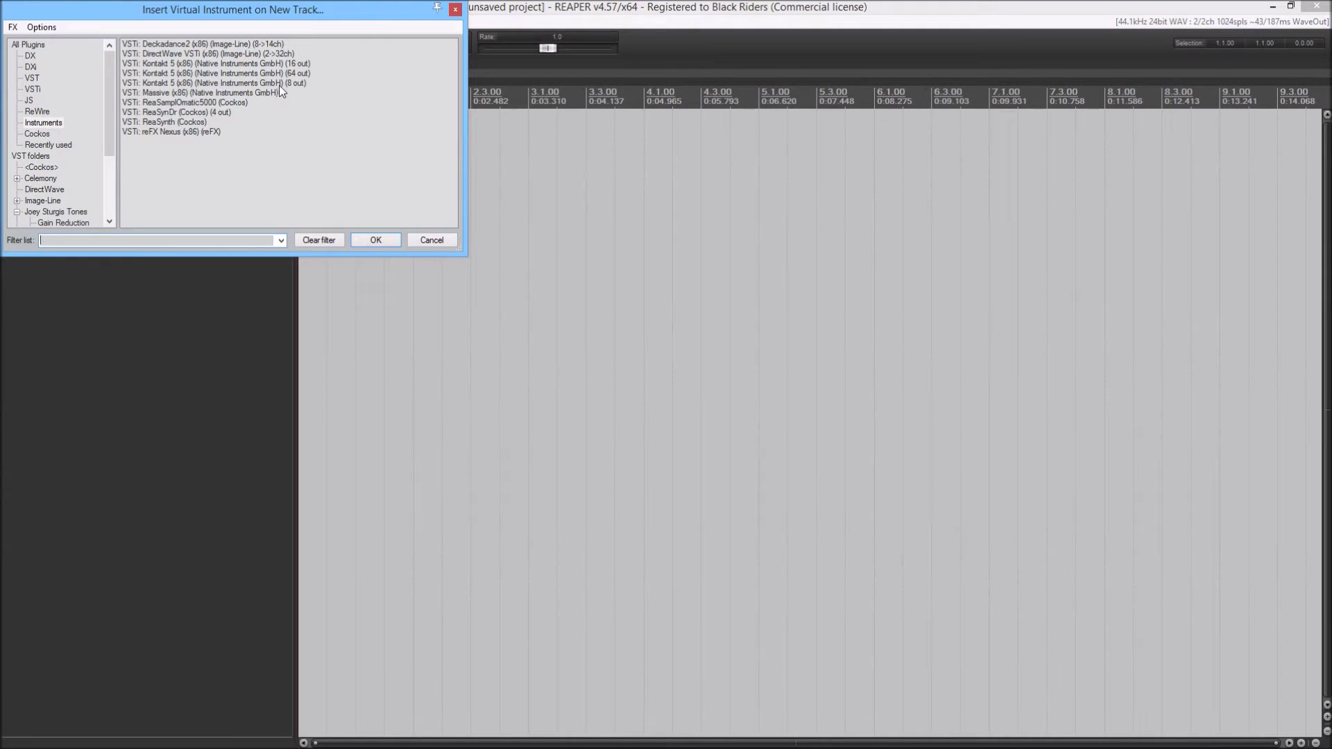
{"action": "double_click", "coordinate": [282, 82]}
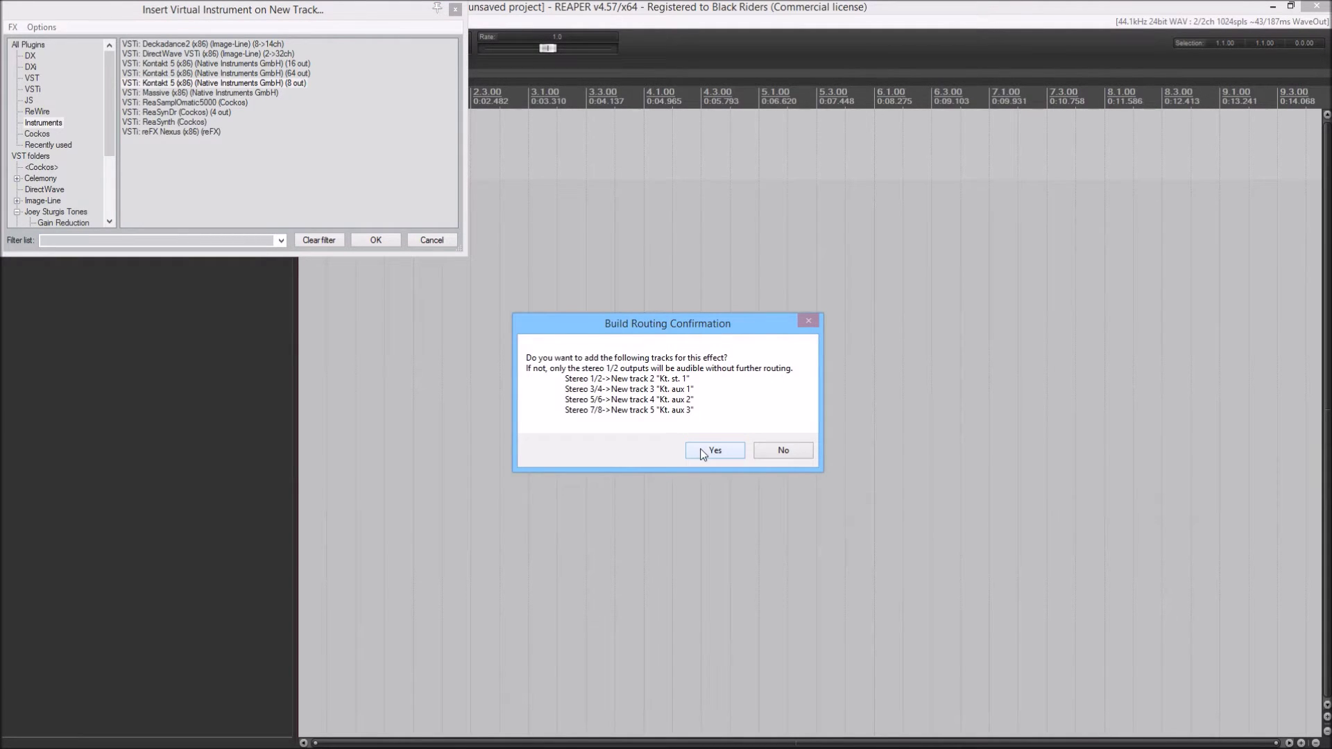
Accept the aux tracks, then load the processed Kick, Snare, Tom 1 and Tom 2 from WIM
{"action": "left_click", "coordinate": [703, 453]}
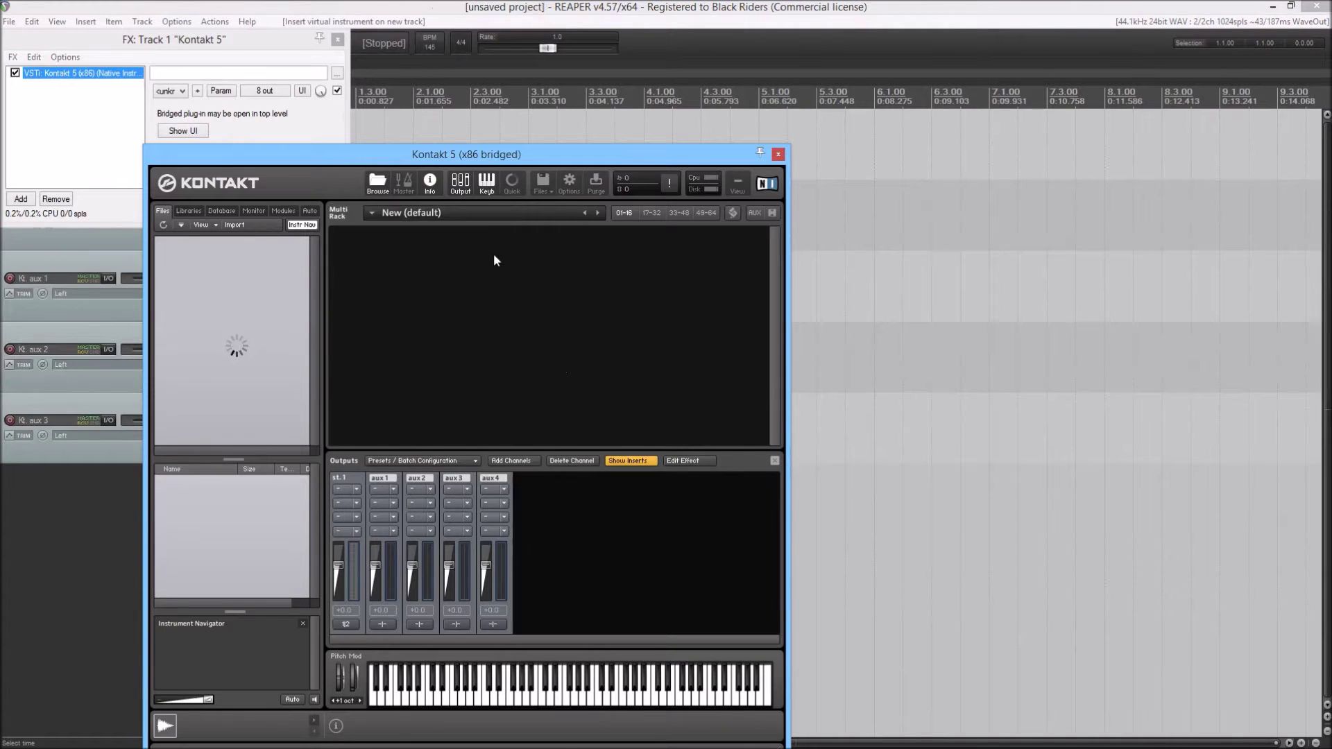
{"action": "left_click_drag", "start_coordinate": [469, 163], "coordinate": [769, 73]}
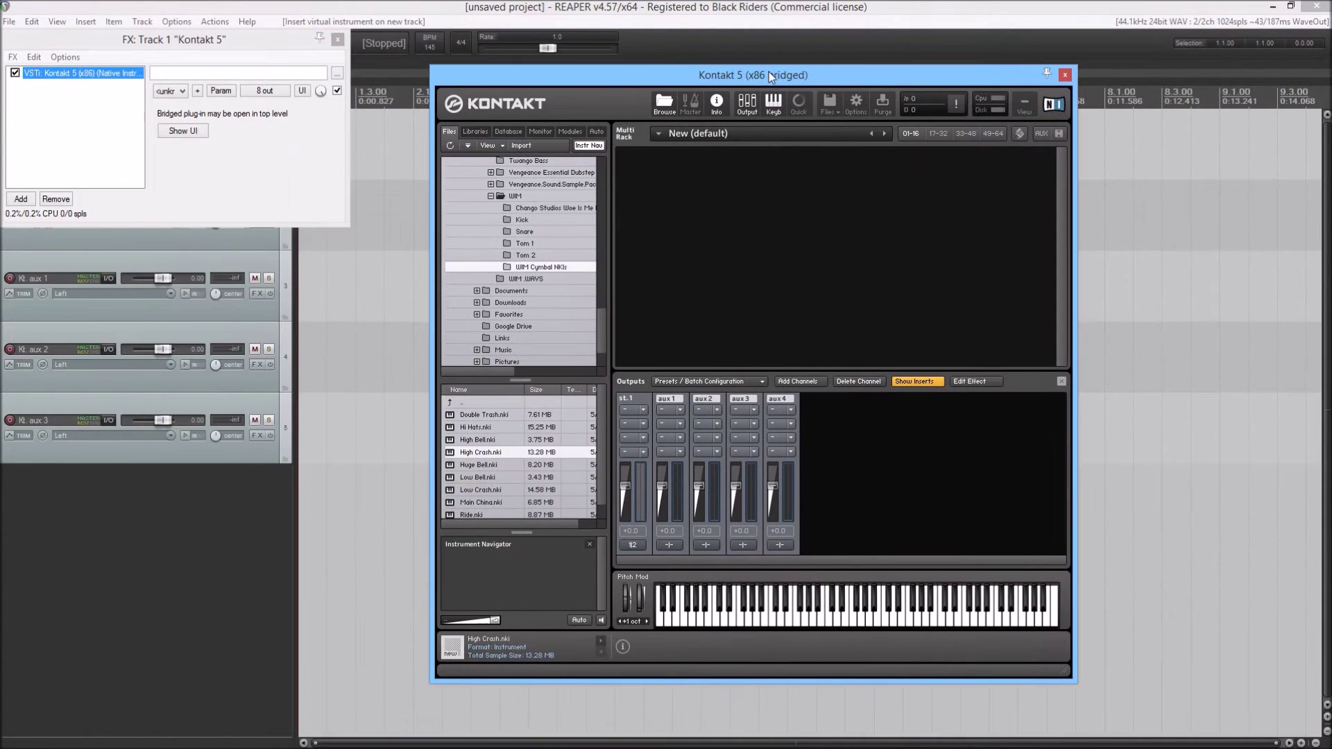
{"action": "left_click", "coordinate": [515, 196]}
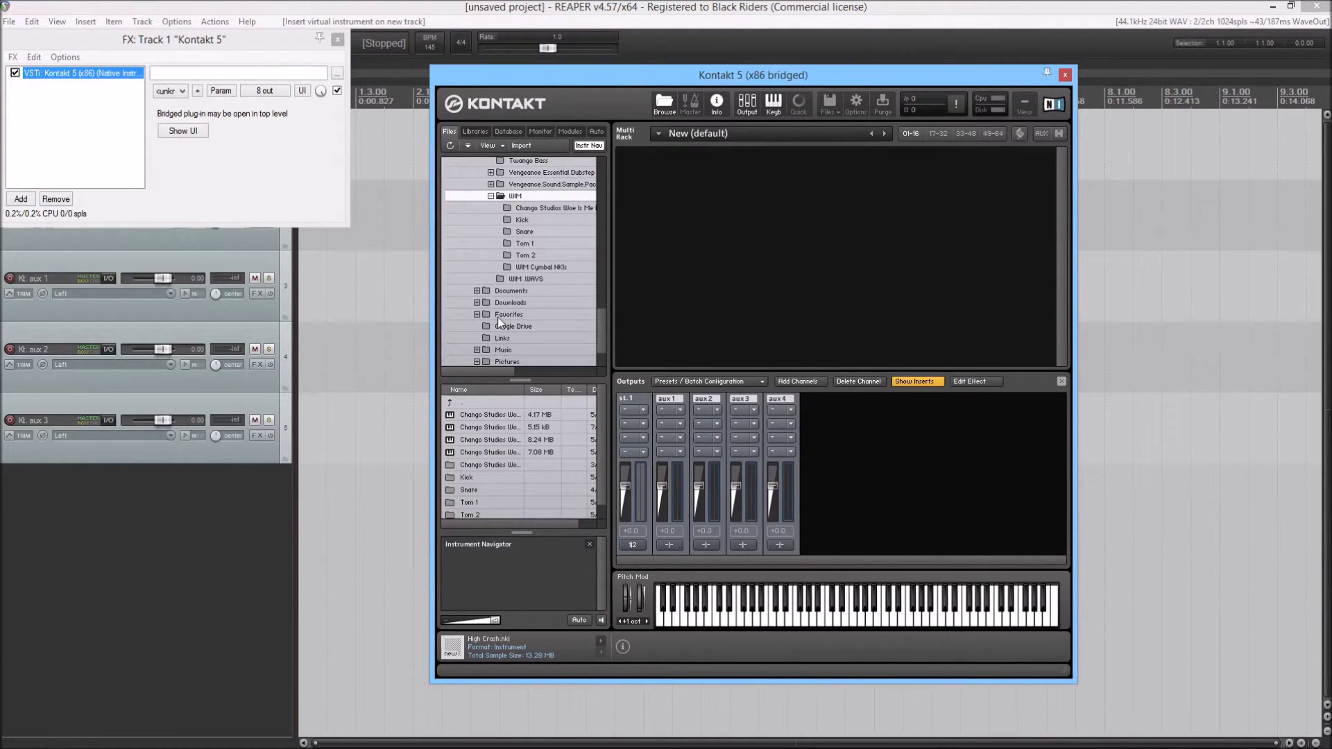
{"action": "double_click", "coordinate": [502, 415]}
{"action": "double_click", "coordinate": [502, 425]}
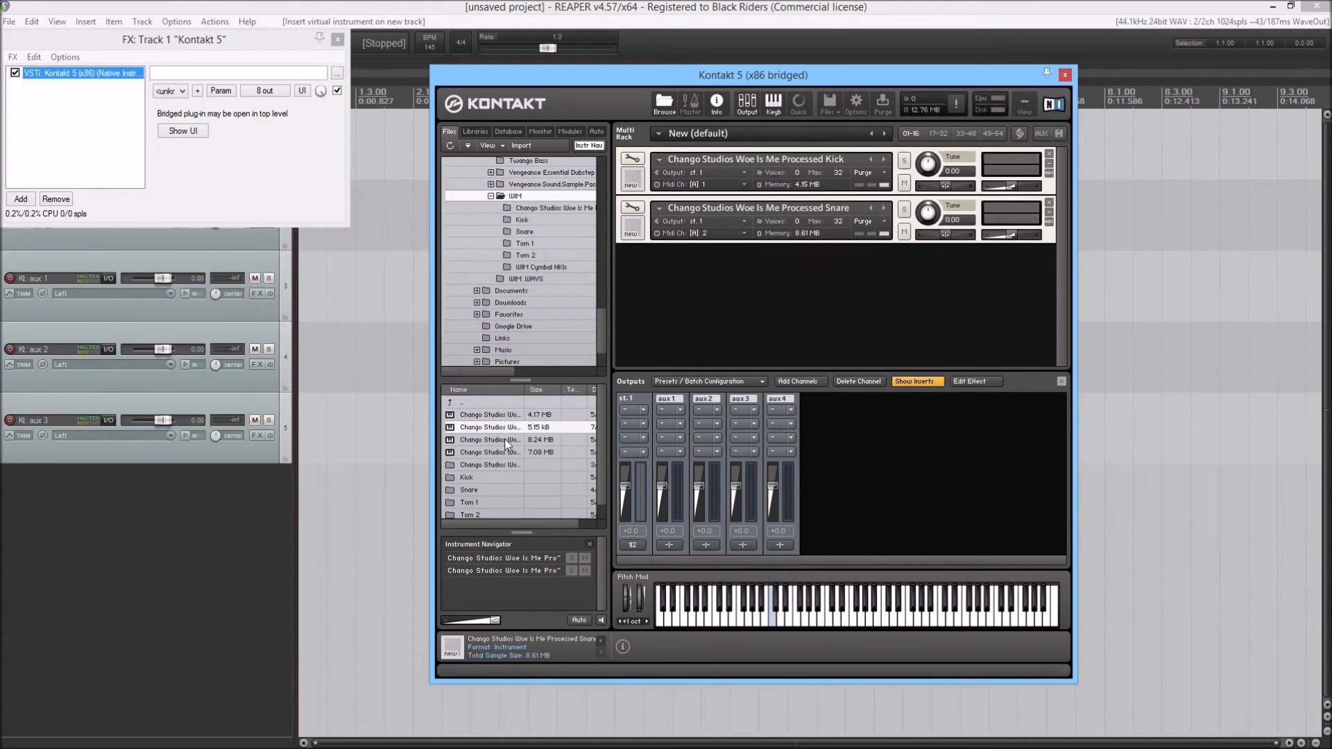
{"action": "double_click", "coordinate": [505, 439]}
{"action": "double_click", "coordinate": [512, 452]}
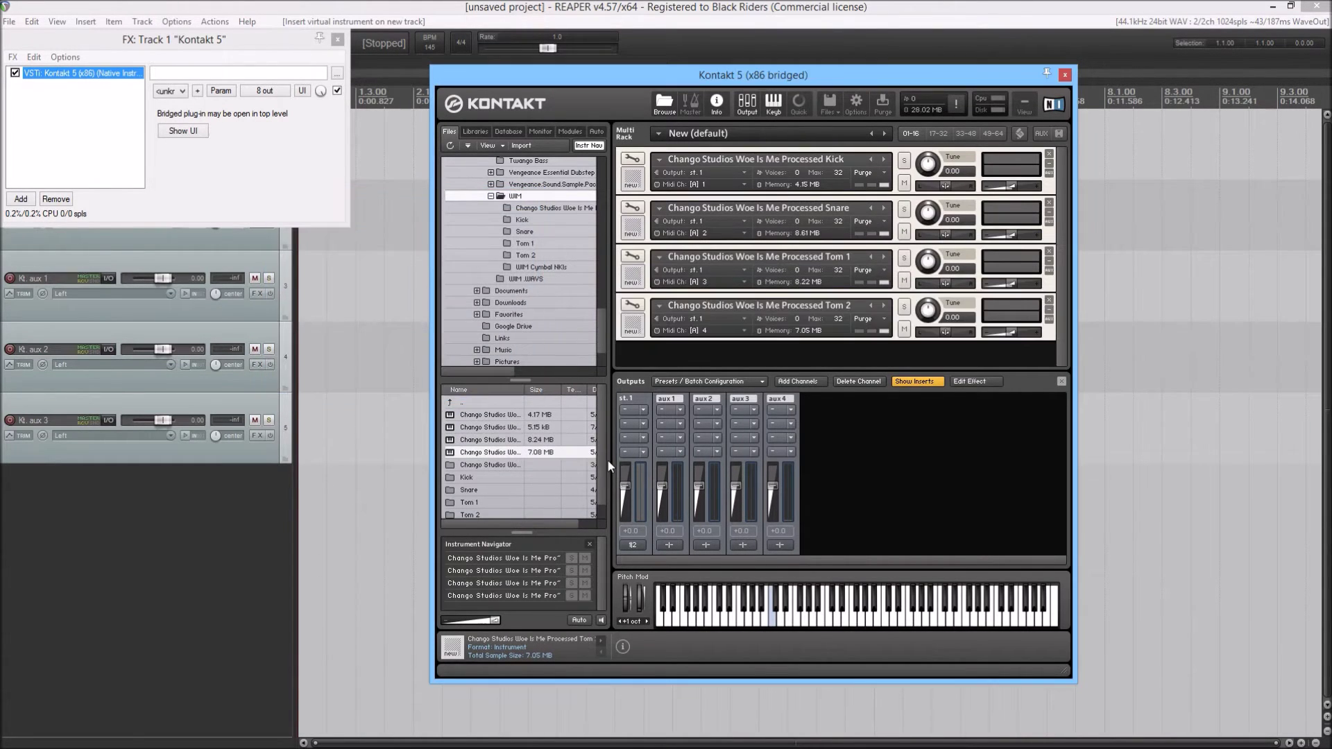
Load the Main China, Low Crash and High Crash cymbals from the WIM Cymbal NKIs folder
{"action": "scroll", "coordinate": [601, 464], "scroll_direction": "down", "scroll_amount": 1}
{"action": "left_click", "coordinate": [502, 513]}
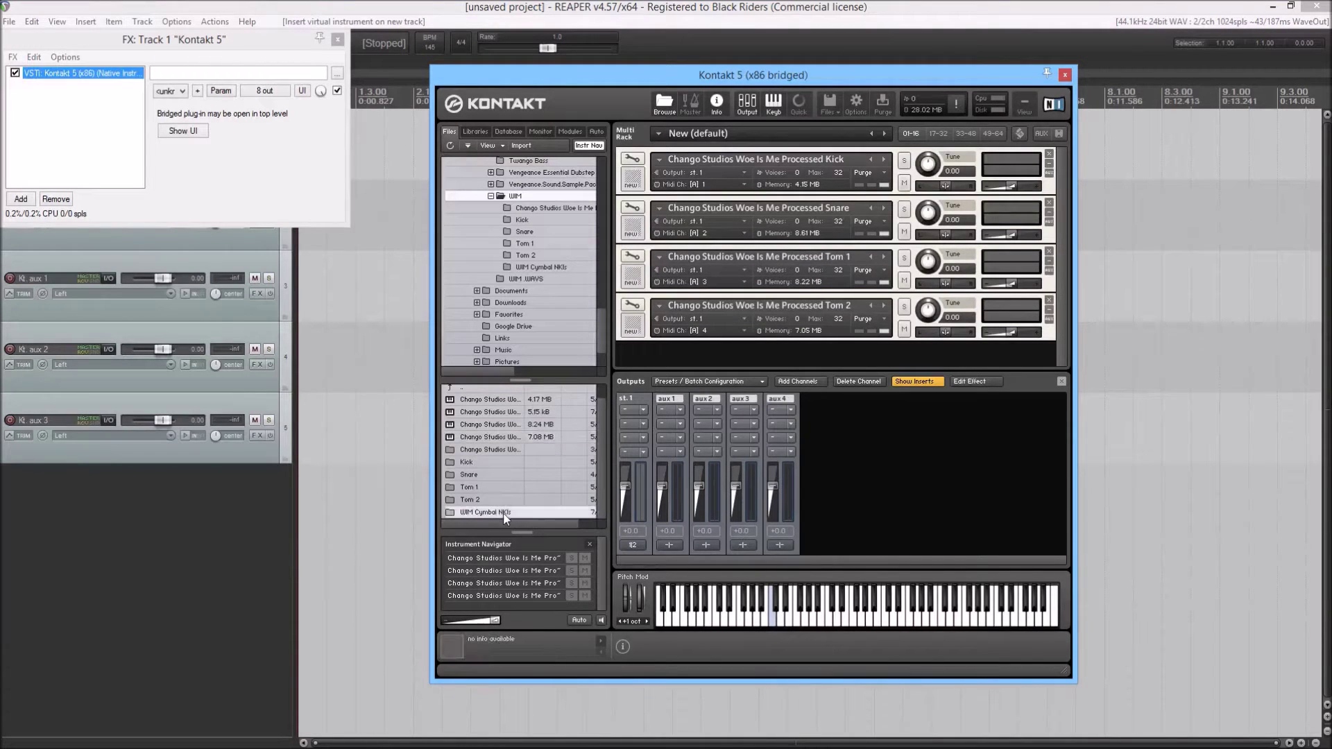
{"action": "double_click", "coordinate": [503, 513]}
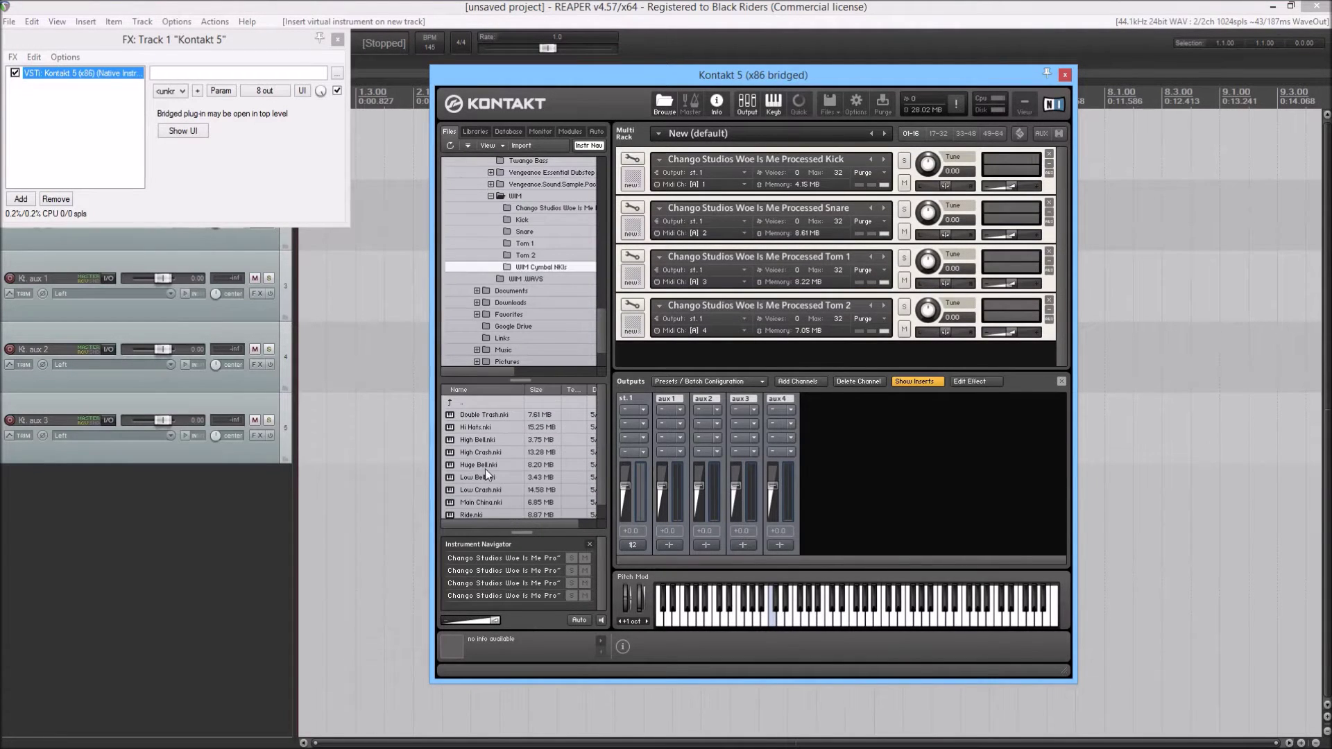
{"action": "double_click", "coordinate": [485, 501]}
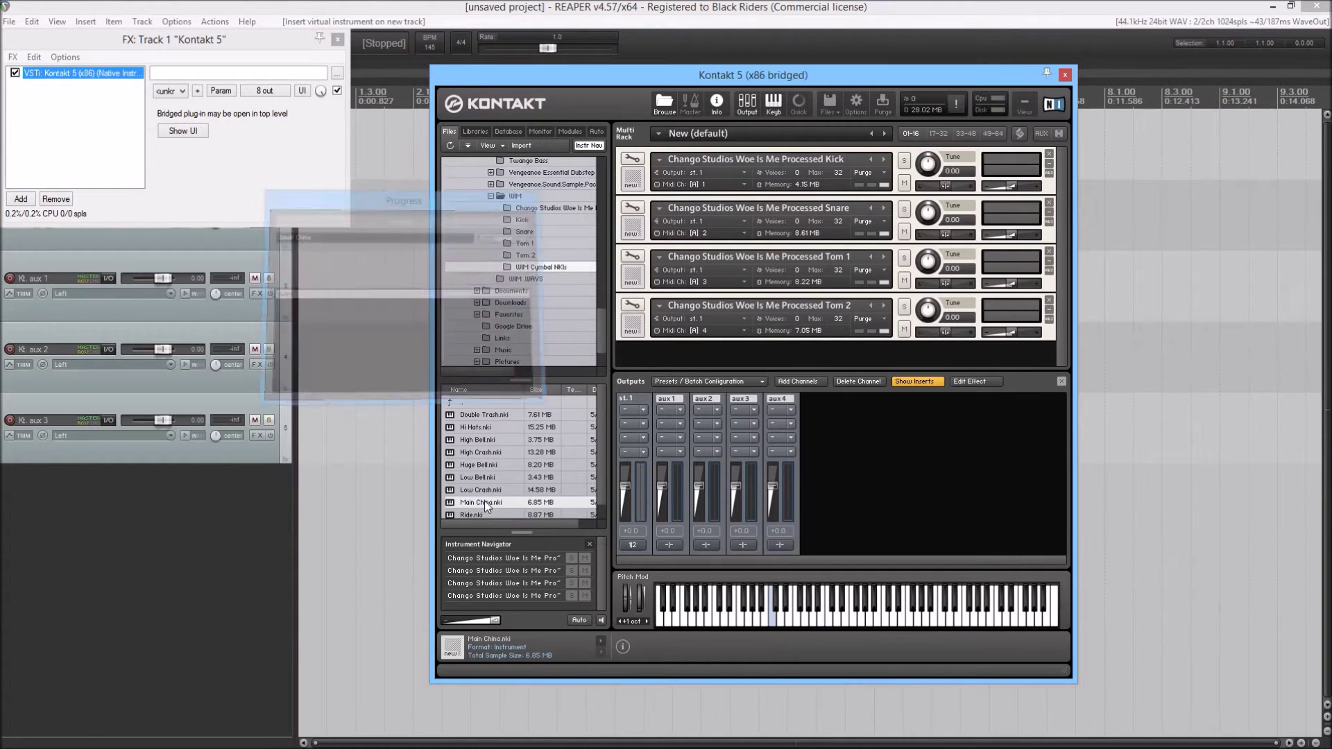
{"action": "left_click", "coordinate": [485, 490]}
{"action": "double_click", "coordinate": [484, 490]}
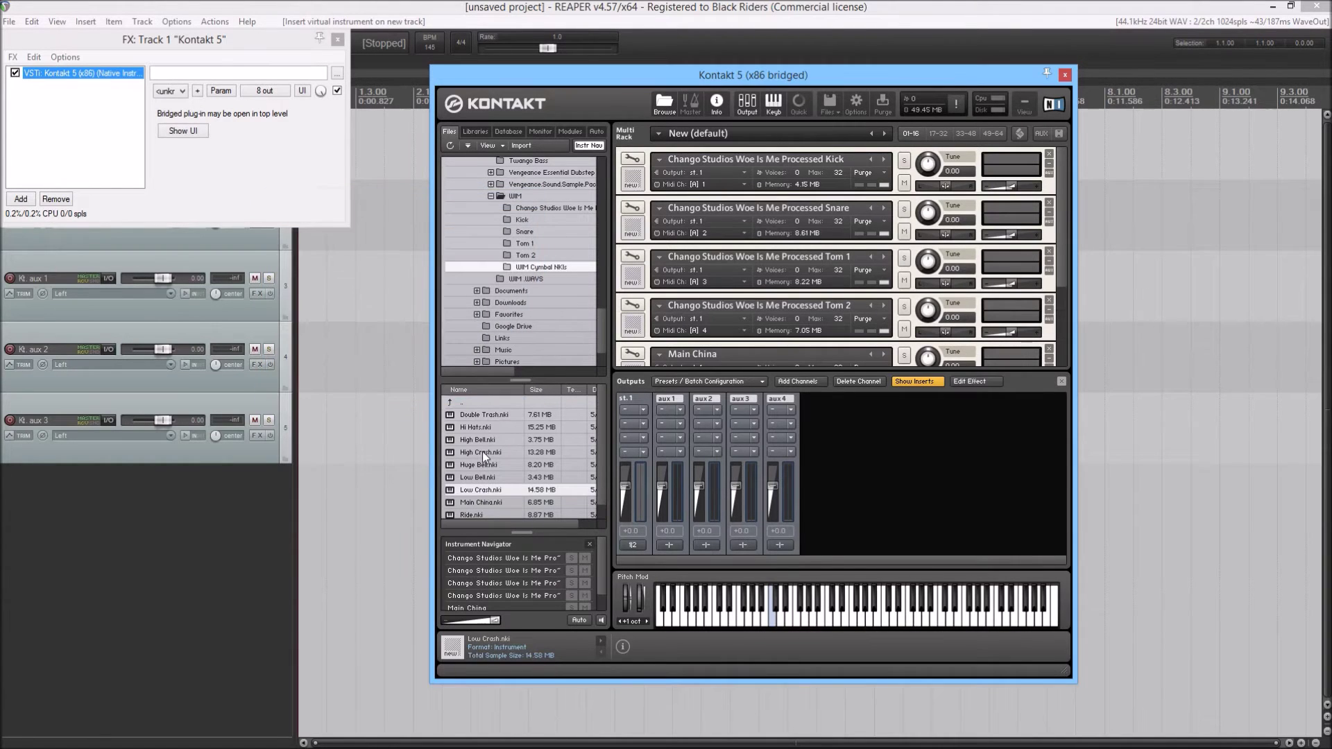
{"action": "double_click", "coordinate": [481, 453]}
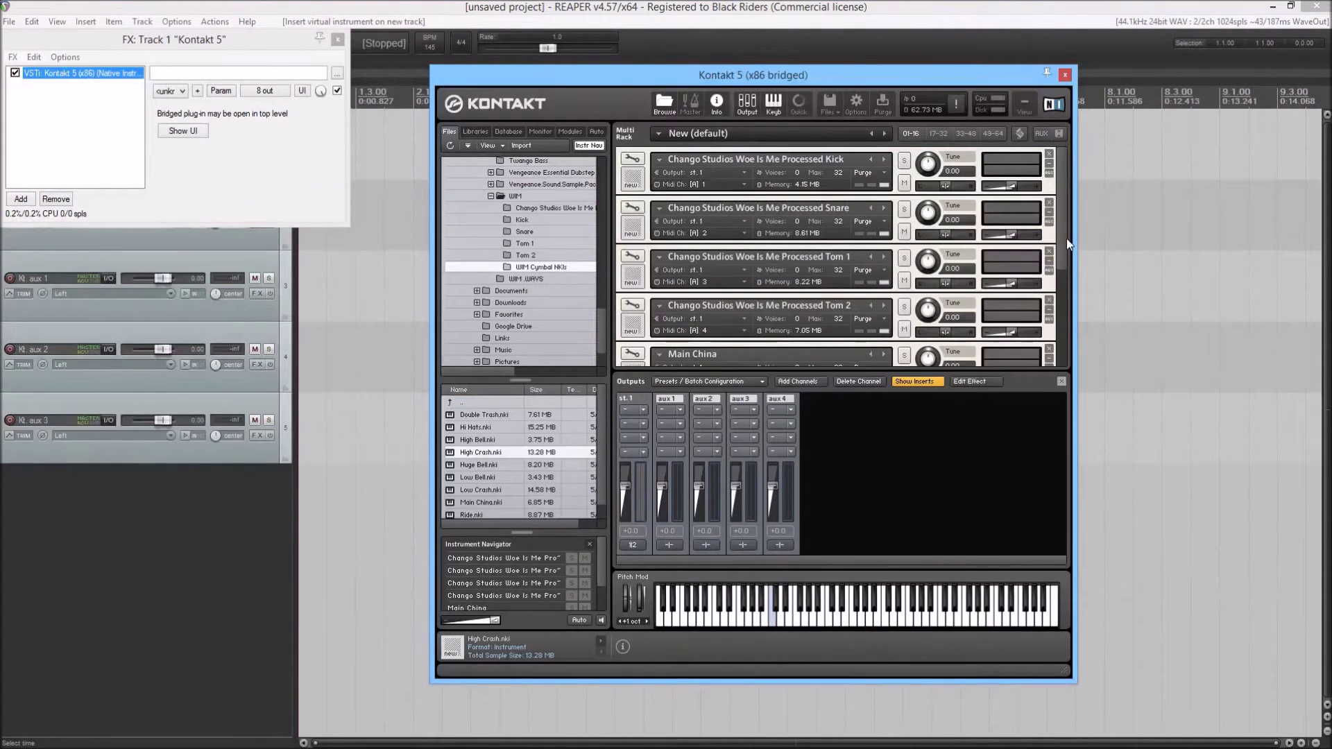
Set the Kick, Snare, Tom 1 and Tom 2 instruments to receive MIDI on omni
{"action": "left_click_drag", "start_coordinate": [1064, 239], "coordinate": [1064, 250]}
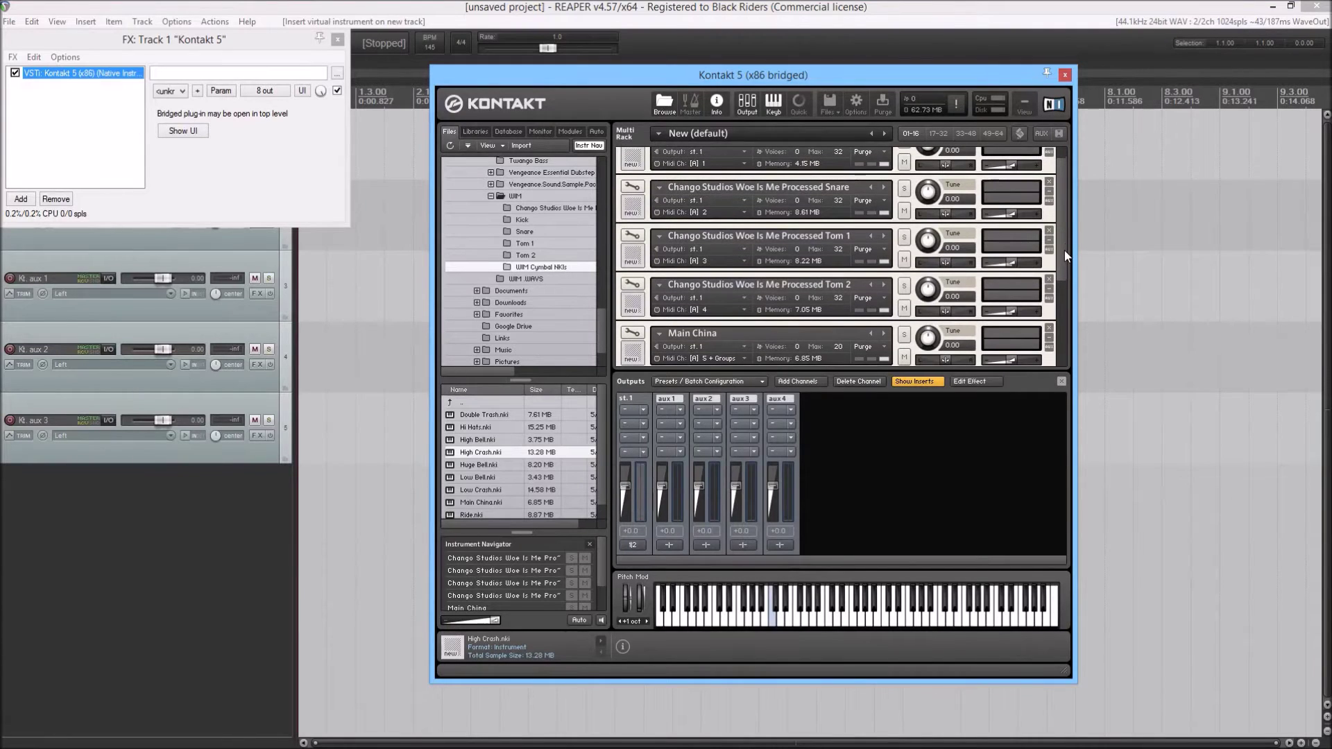
{"action": "scroll", "coordinate": [1064, 251], "scroll_direction": "up", "scroll_amount": 1}
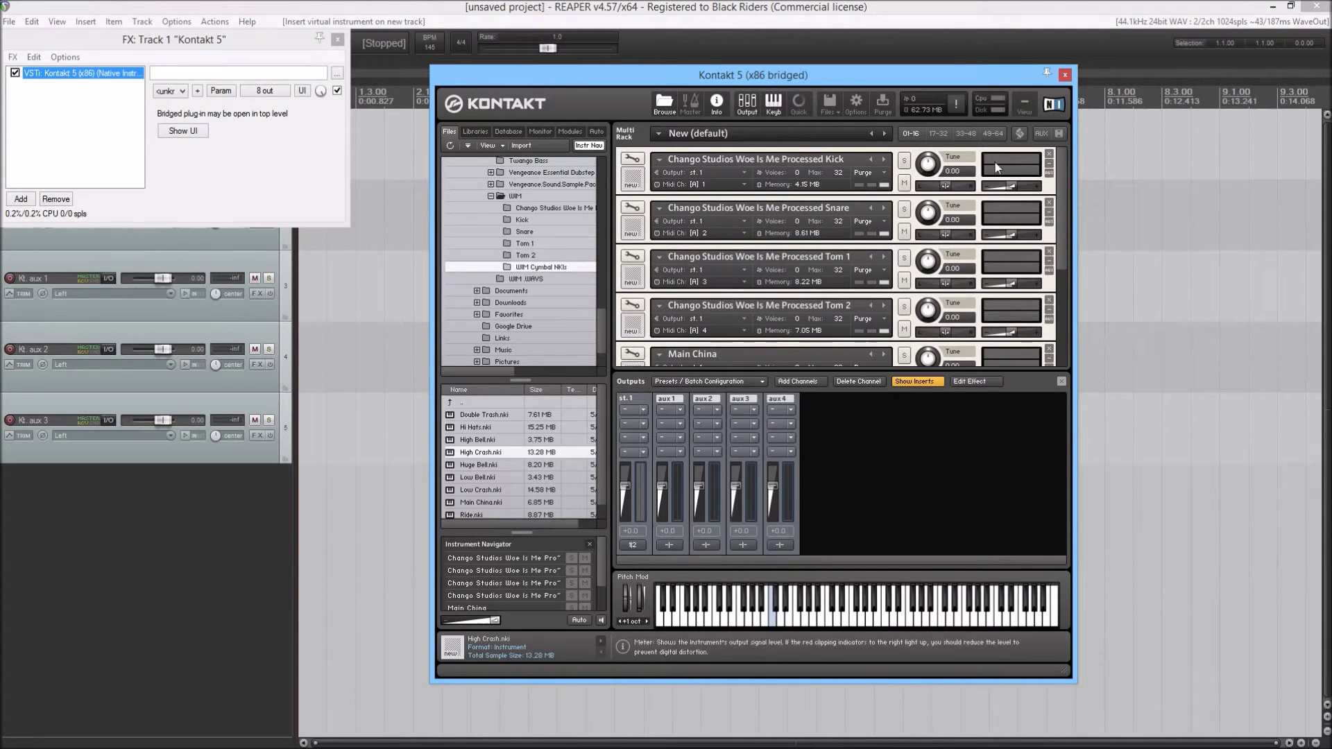
{"action": "left_click", "coordinate": [744, 185]}
{"action": "left_click", "coordinate": [739, 198]}
{"action": "left_click", "coordinate": [744, 233]}
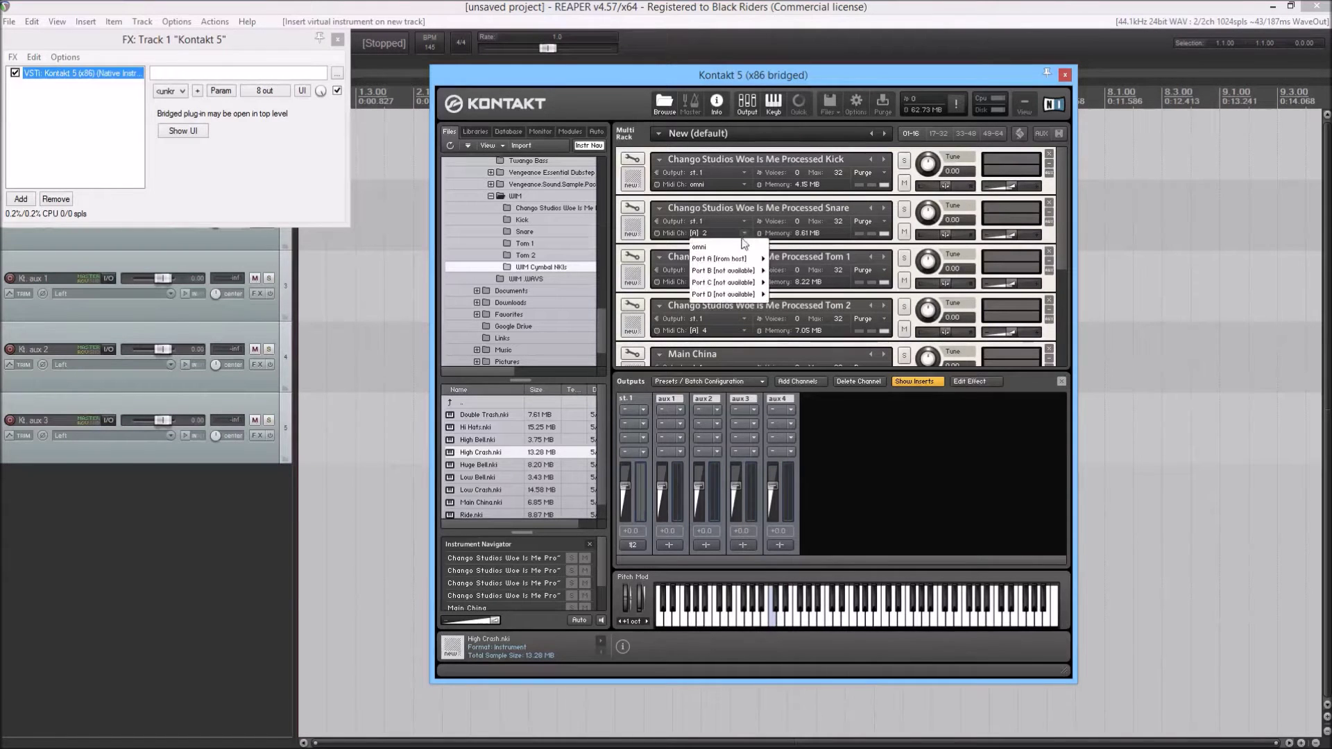
{"action": "left_click", "coordinate": [738, 249]}
{"action": "left_click", "coordinate": [744, 282]}
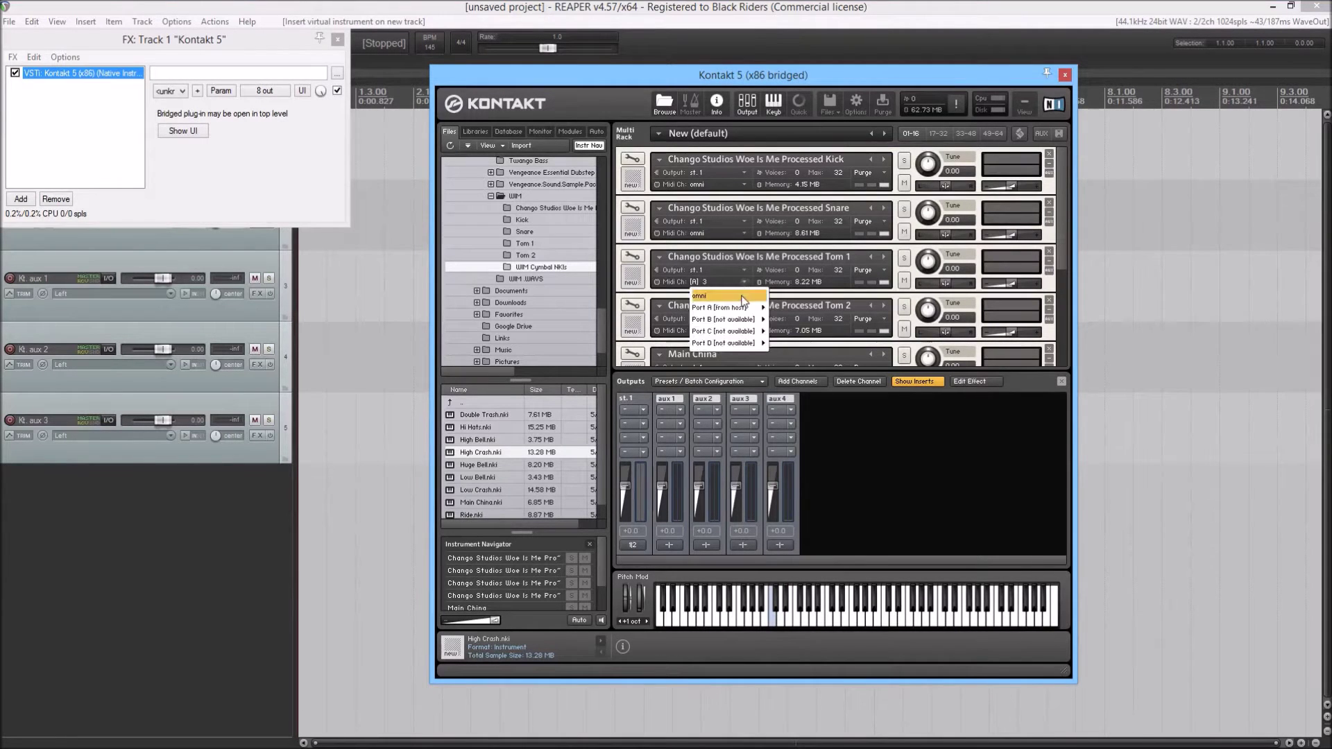
{"action": "left_click", "coordinate": [740, 296]}
{"action": "left_click", "coordinate": [744, 331]}
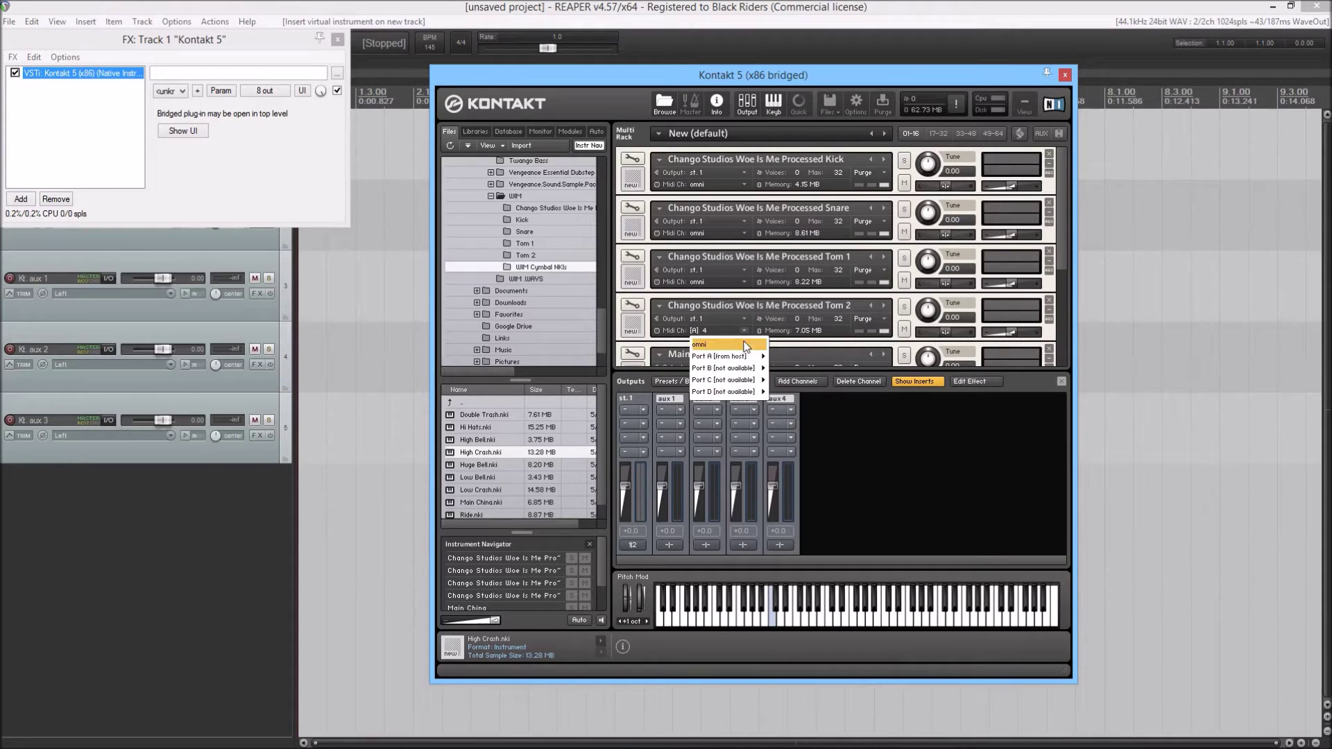
{"action": "left_click", "coordinate": [739, 345]}
Set the Main China, Low Crash and High Crash cymbals to receive MIDI on omni
{"action": "scroll", "coordinate": [633, 321], "scroll_direction": "down", "scroll_amount": 1}
{"action": "left_click", "coordinate": [743, 331]}
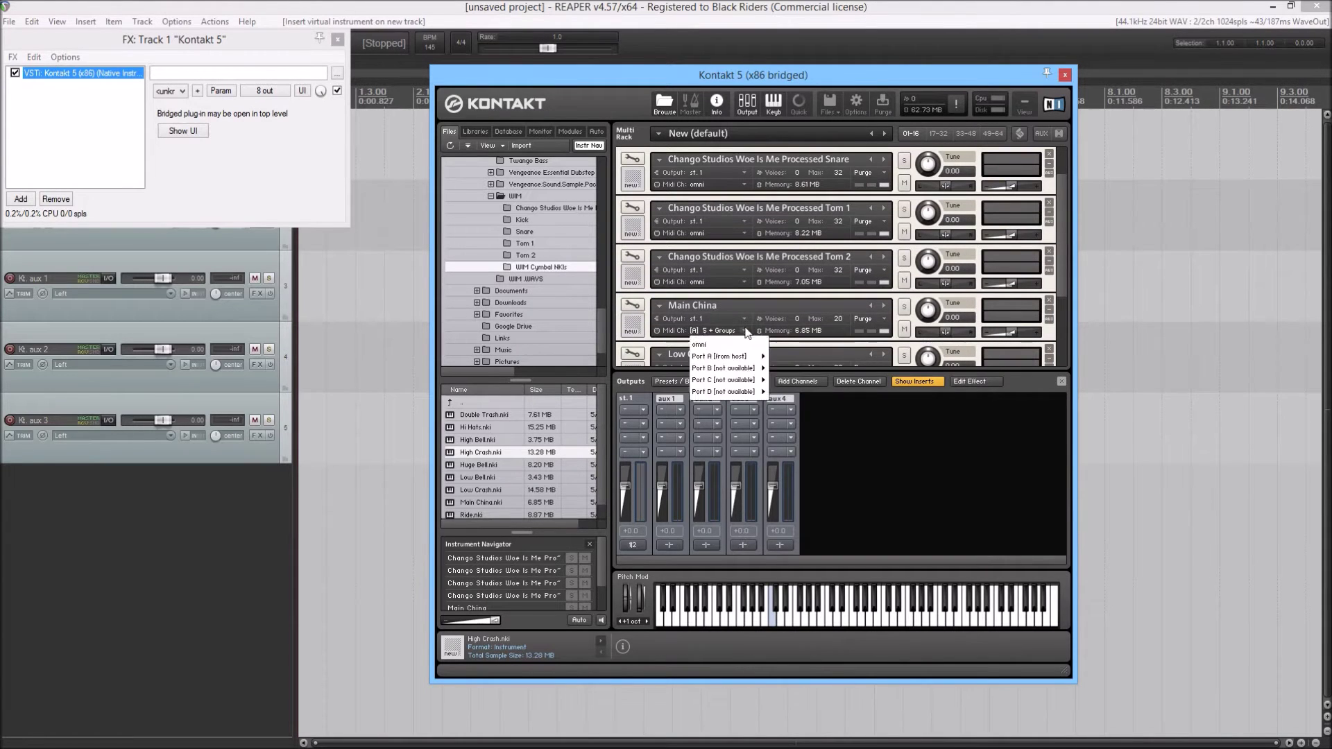
{"action": "left_click", "coordinate": [741, 345]}
{"action": "scroll", "coordinate": [686, 315], "scroll_direction": "down", "scroll_amount": 2}
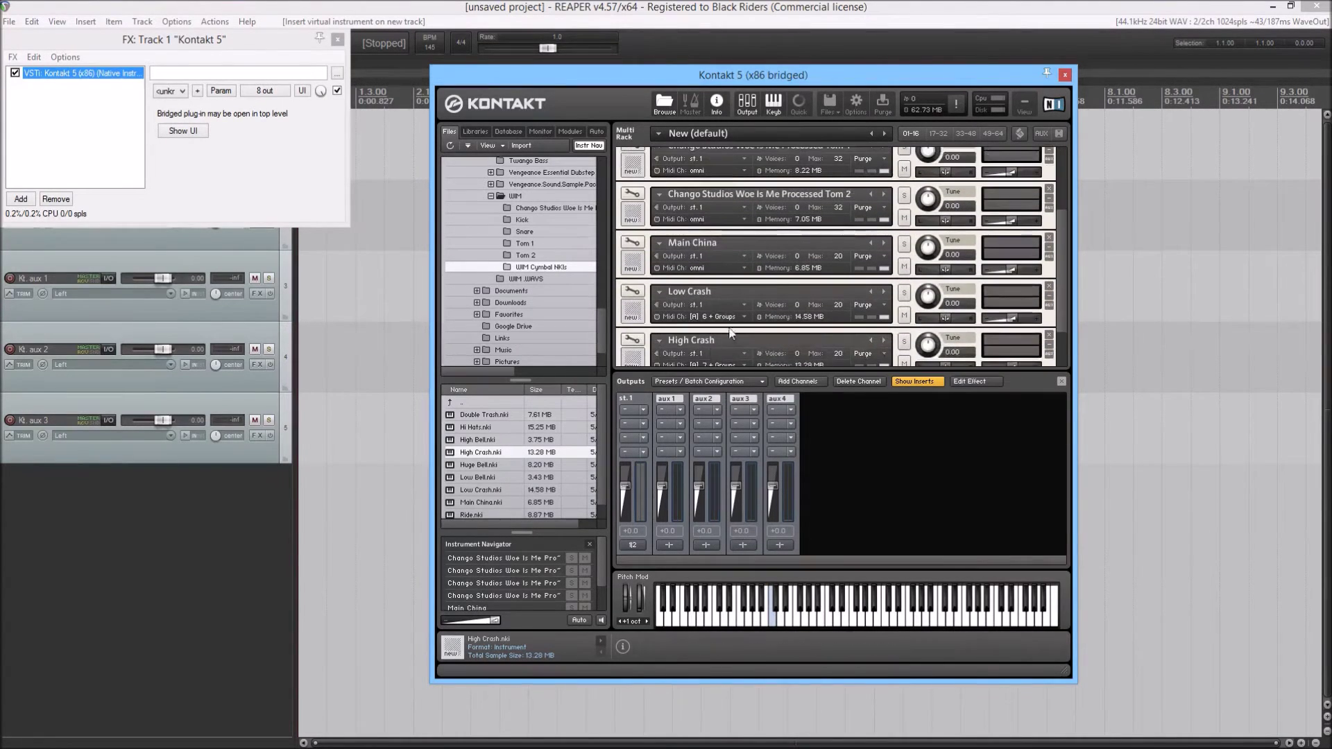
{"action": "left_click", "coordinate": [745, 317]}
{"action": "left_click", "coordinate": [739, 330]}
{"action": "scroll", "coordinate": [738, 330], "scroll_direction": "down", "scroll_amount": 1}
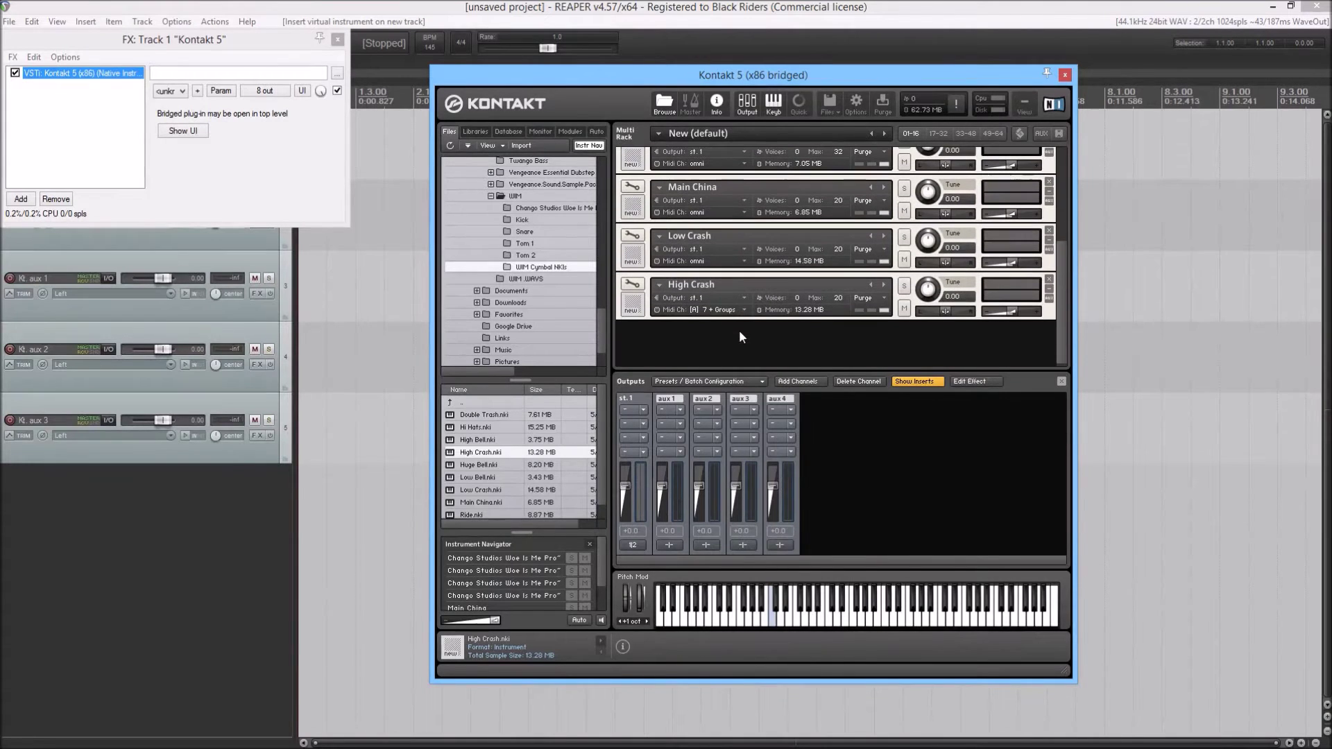
{"action": "left_click", "coordinate": [739, 314]}
{"action": "left_click", "coordinate": [721, 324]}
{"action": "scroll", "coordinate": [711, 340], "scroll_direction": "up", "scroll_amount": 4}
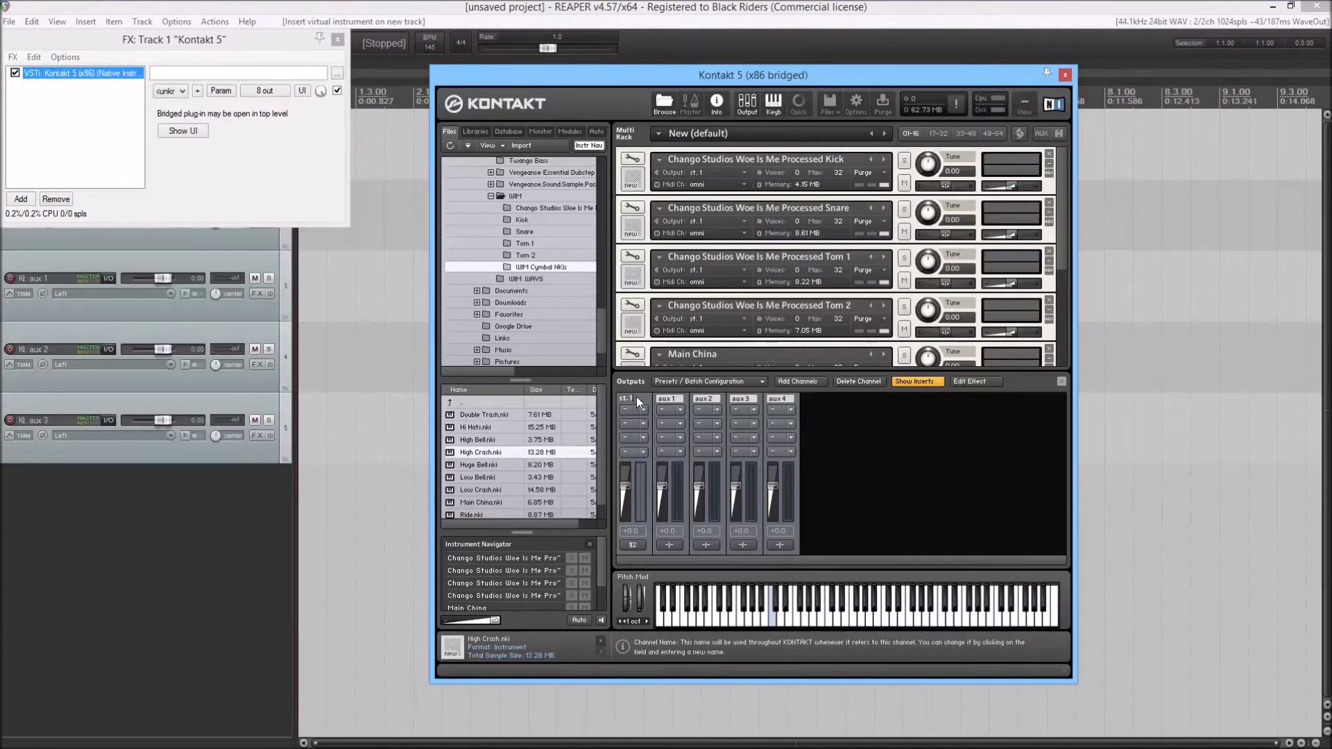
Name an output channel Cymbals, then give the Kick its own output channel named Kick
{"action": "type", "text": "mbals"}
{"action": "key", "text": "Return"}
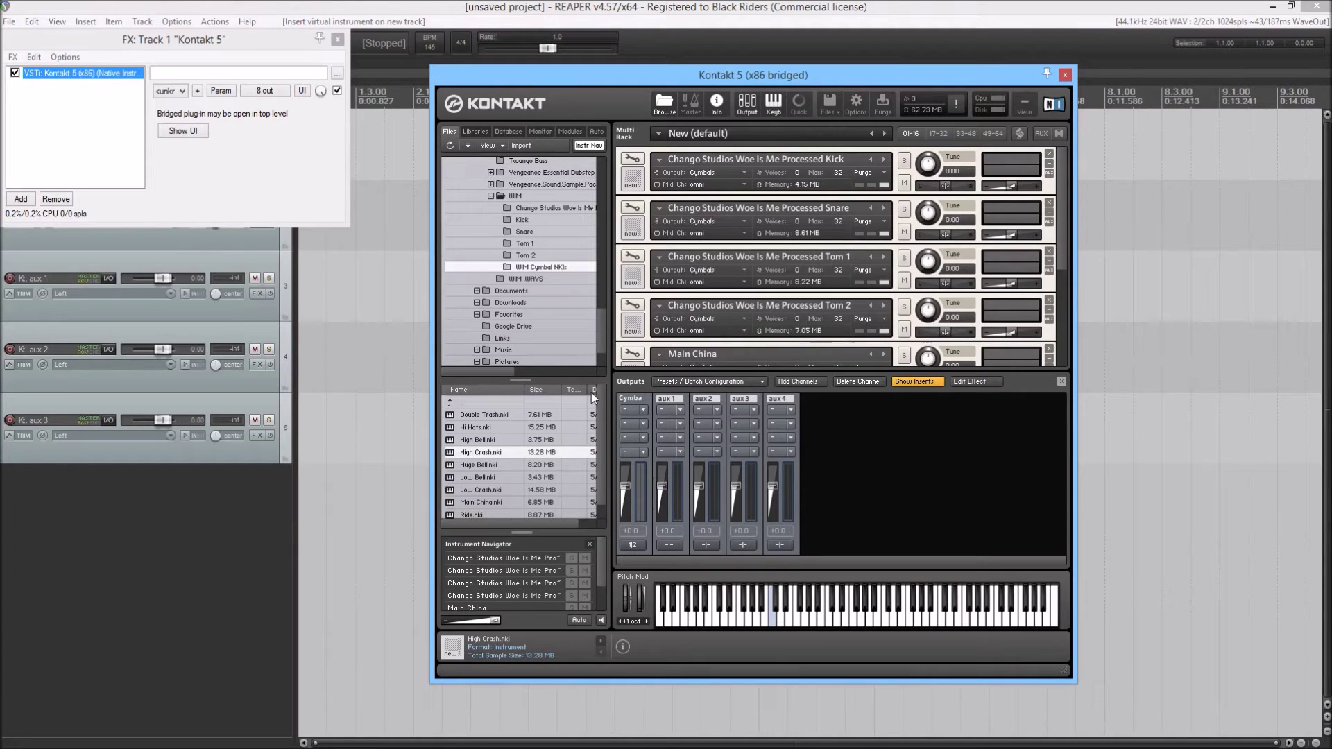
{"action": "left_click", "coordinate": [743, 162]}
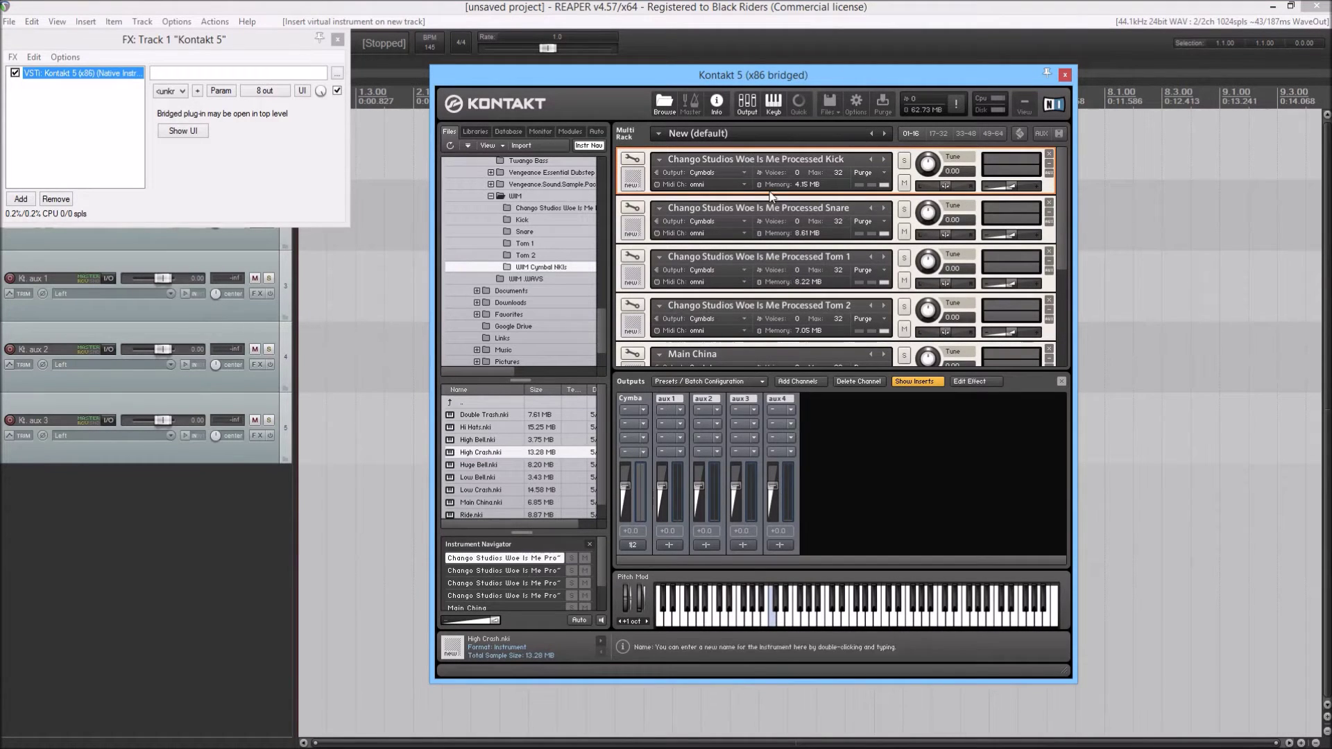
{"action": "left_click", "coordinate": [743, 174]}
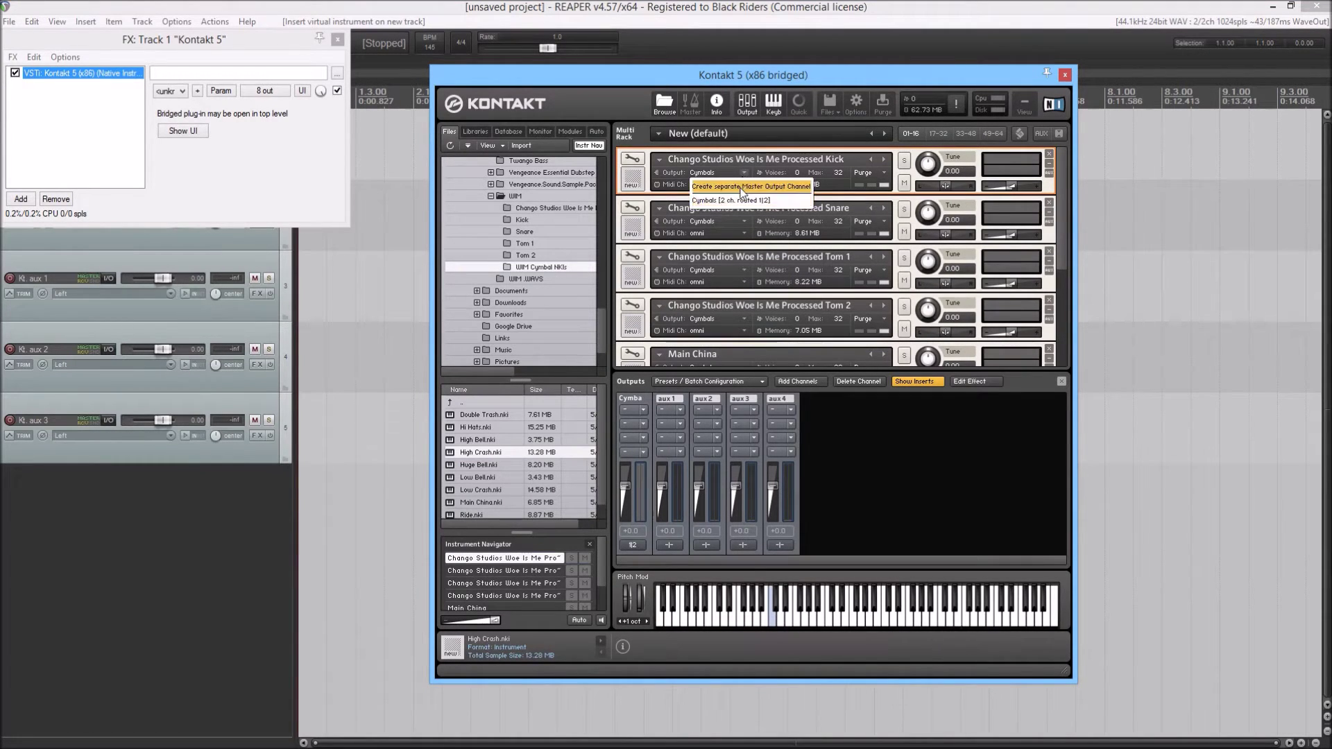
{"action": "left_click", "coordinate": [742, 187]}
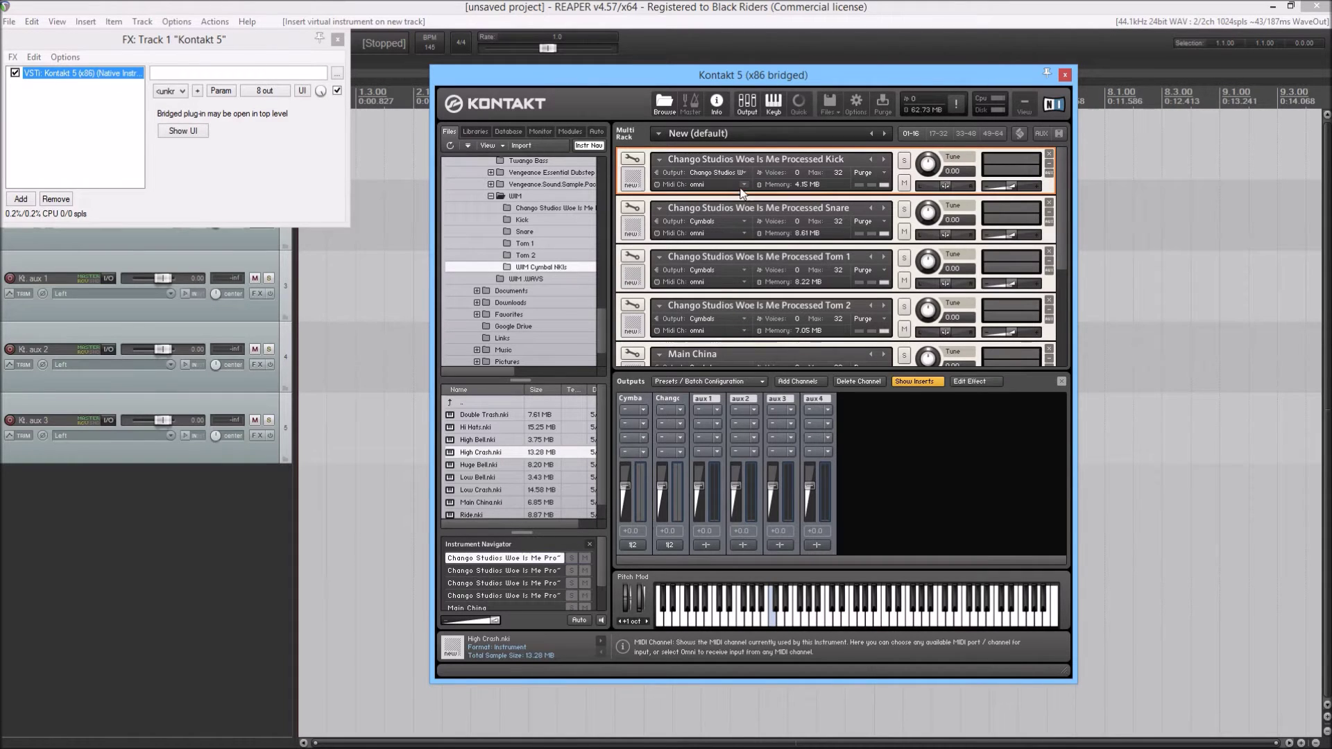
{"action": "left_click", "coordinate": [669, 398]}
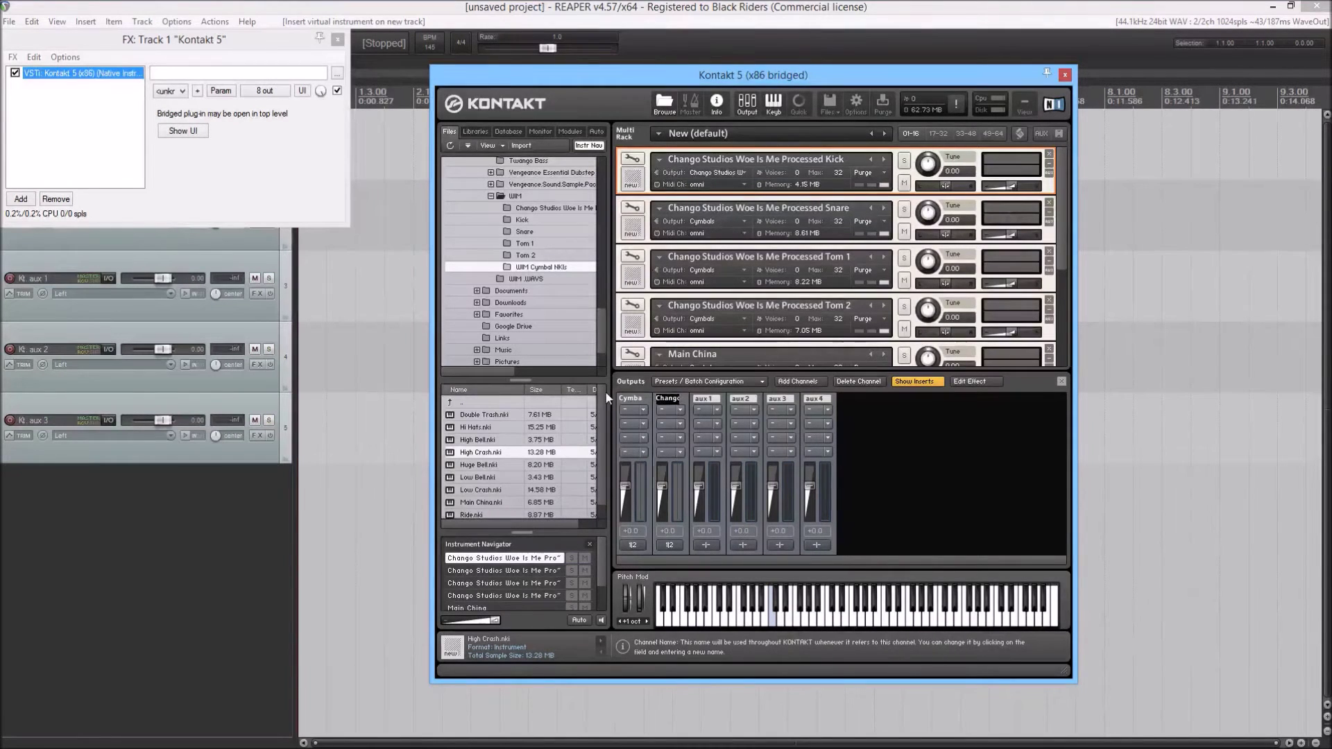
{"action": "type", "text": "Studio"}
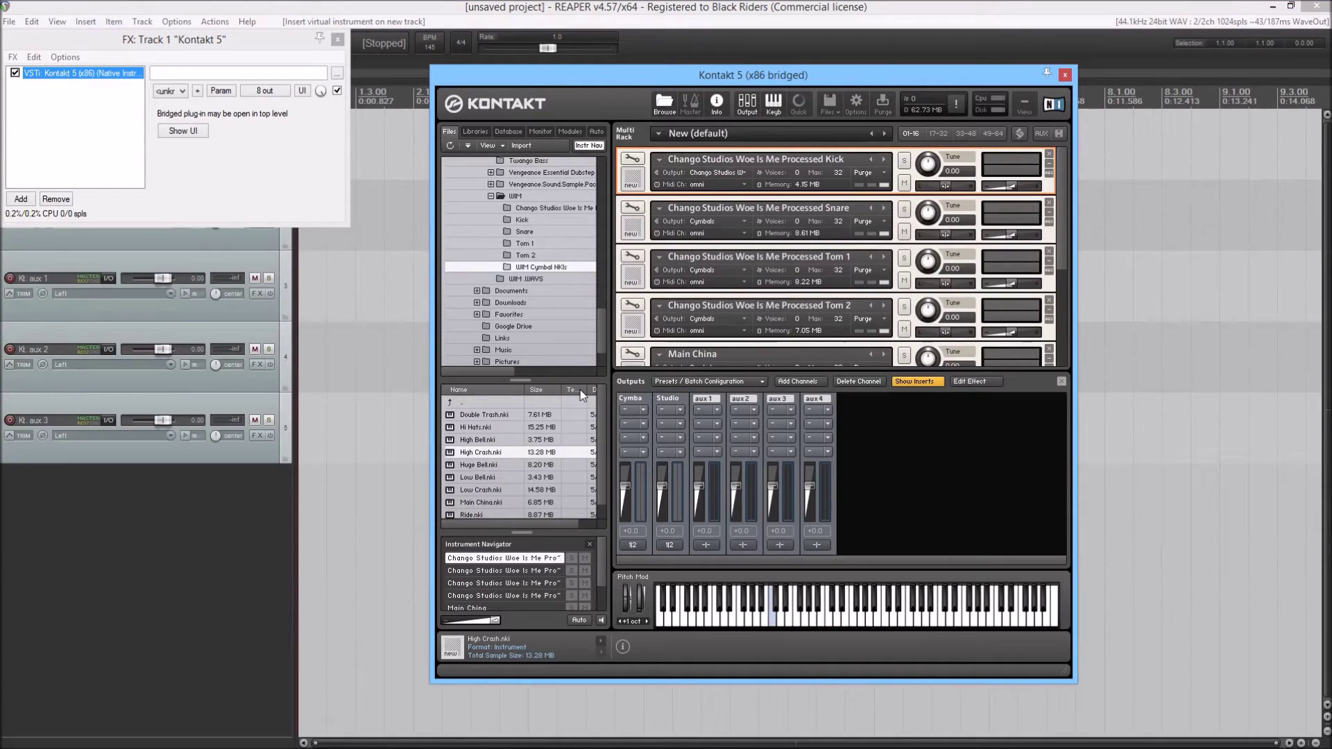
{"action": "key", "text": "BackSpace"}
{"action": "key", "text": "BackSpace"}
{"action": "key", "text": "BackSpace"}
{"action": "key", "text": "BackSpace"}
{"action": "key", "text": "BackSpace"}
{"action": "key", "text": "BackSpace"}
{"action": "key", "text": "BackSpace"}
{"action": "type", "text": "Kick"}
{"action": "key", "text": "Return"}
Give the Snare its own named output channel and create a separate channel for Tom 1
{"action": "left_click", "coordinate": [743, 220]}
{"action": "left_click", "coordinate": [736, 254]}
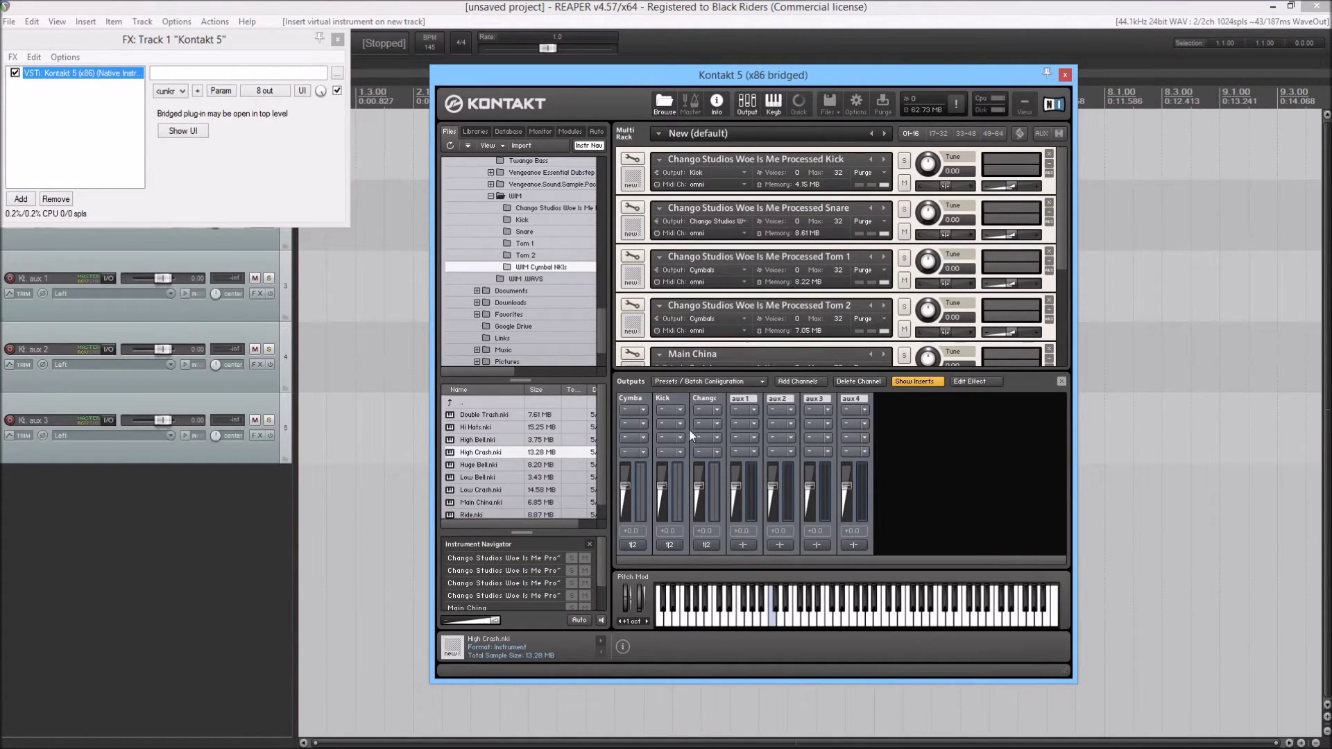
{"action": "double_click", "coordinate": [716, 399]}
{"action": "type", "text": "Studio"}
{"action": "key", "text": "Return"}
{"action": "left_click", "coordinate": [745, 269]}
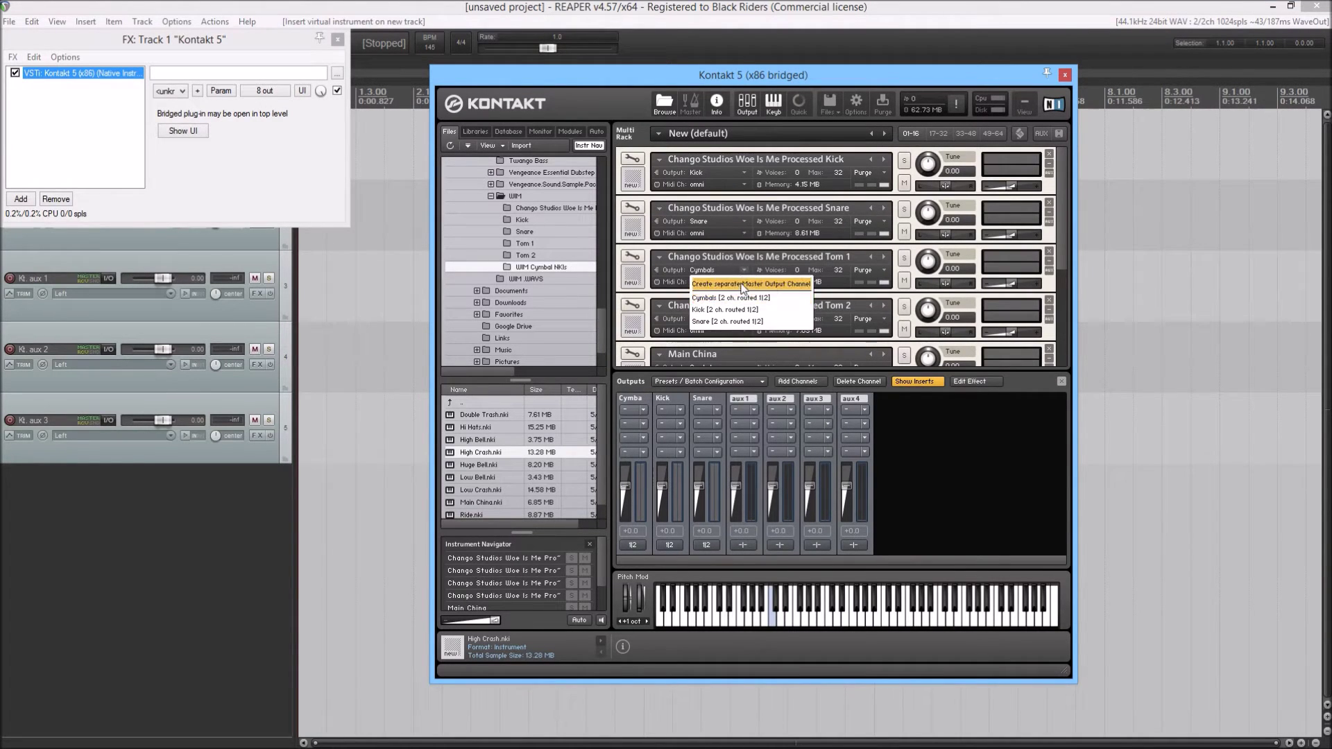
{"action": "left_click", "coordinate": [745, 283]}
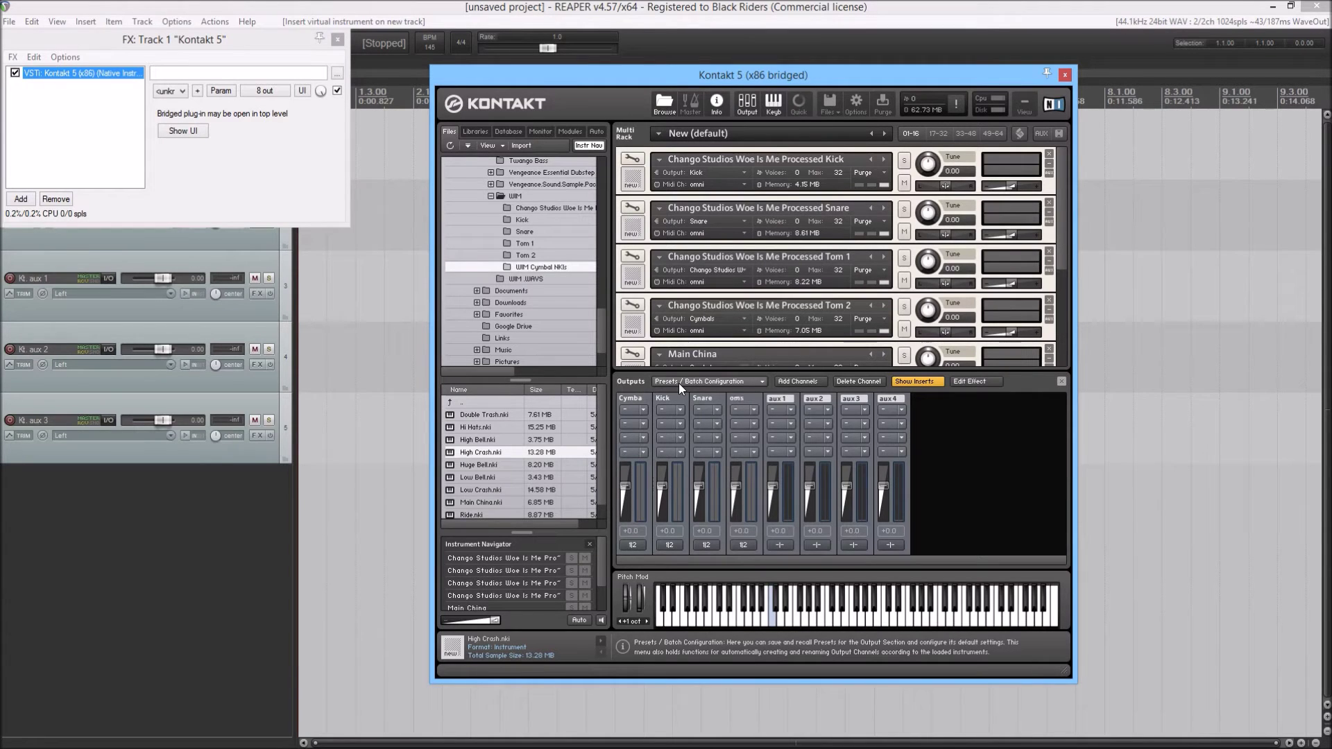
Route Tom 2 to the Toms output channel and check the other instruments in the rack
{"action": "left_click", "coordinate": [734, 315]}
{"action": "left_click", "coordinate": [721, 382]}
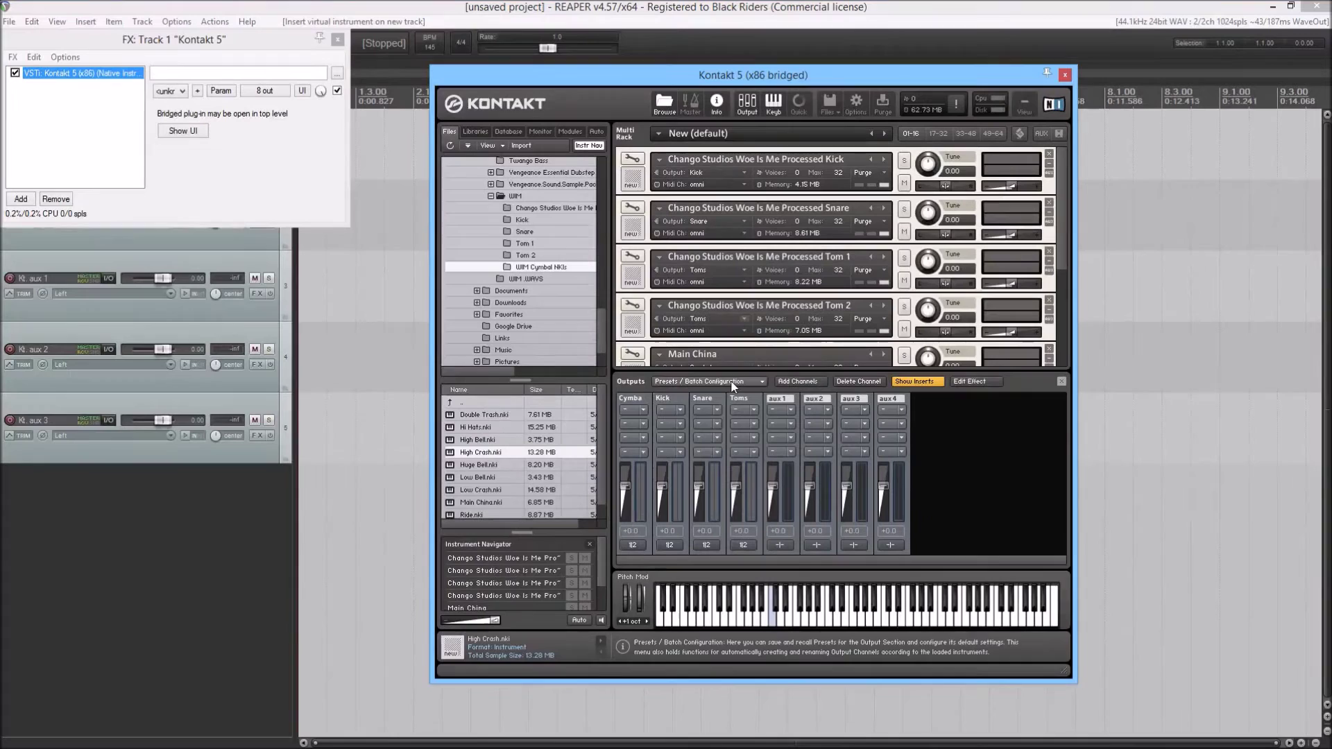
{"action": "left_click", "coordinate": [646, 318]}
{"action": "scroll", "coordinate": [645, 318], "scroll_direction": "down", "scroll_amount": 1}
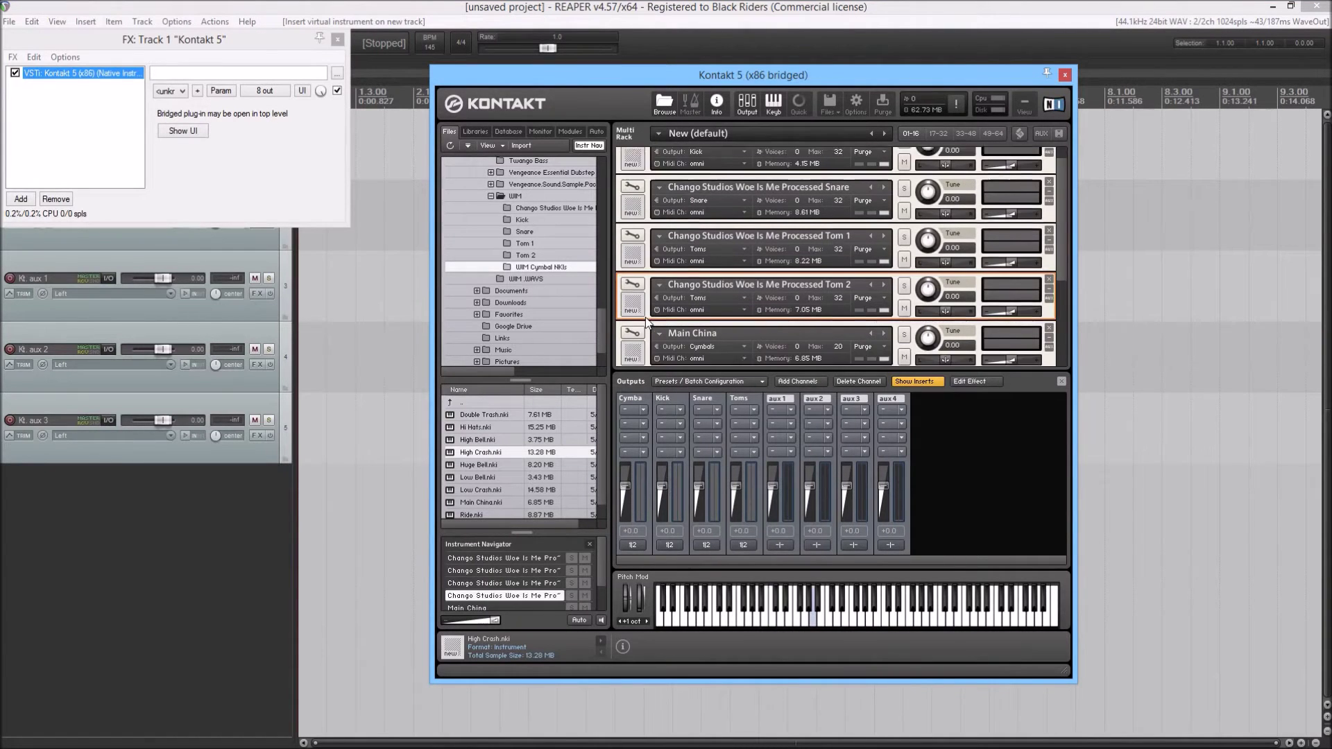
{"action": "scroll", "coordinate": [646, 318], "scroll_direction": "down", "scroll_amount": 5}
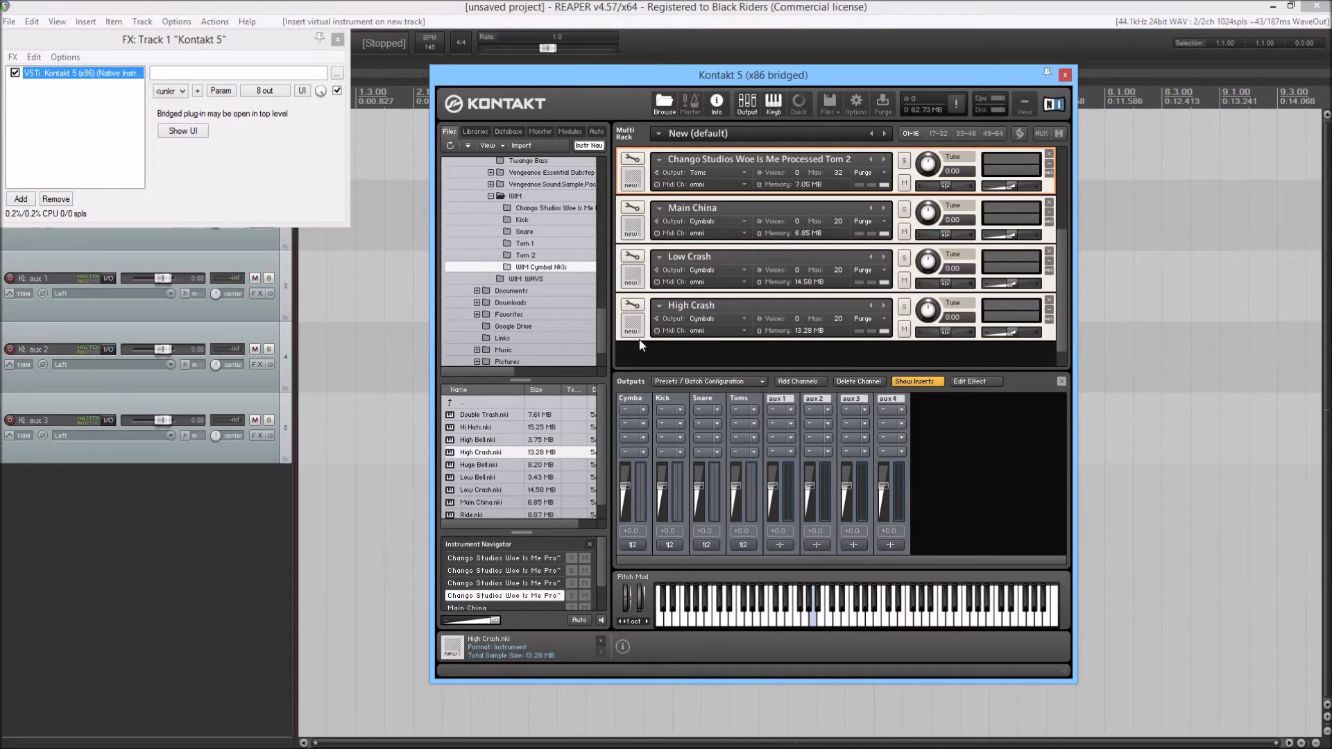
{"action": "left_click", "coordinate": [652, 353]}
{"action": "scroll", "coordinate": [652, 352], "scroll_direction": "up", "scroll_amount": 2}
{"action": "scroll", "coordinate": [653, 352], "scroll_direction": "up", "scroll_amount": 4}
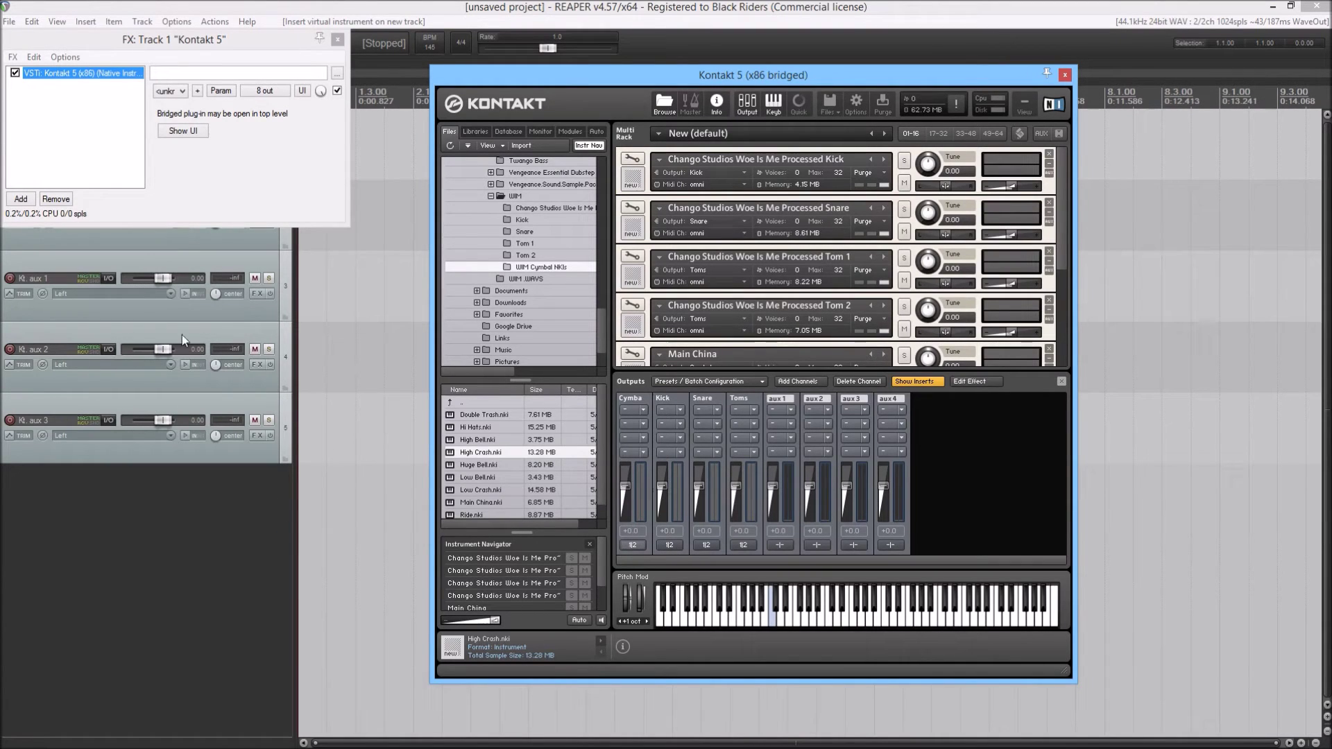
{"action": "left_click", "coordinate": [672, 545]}
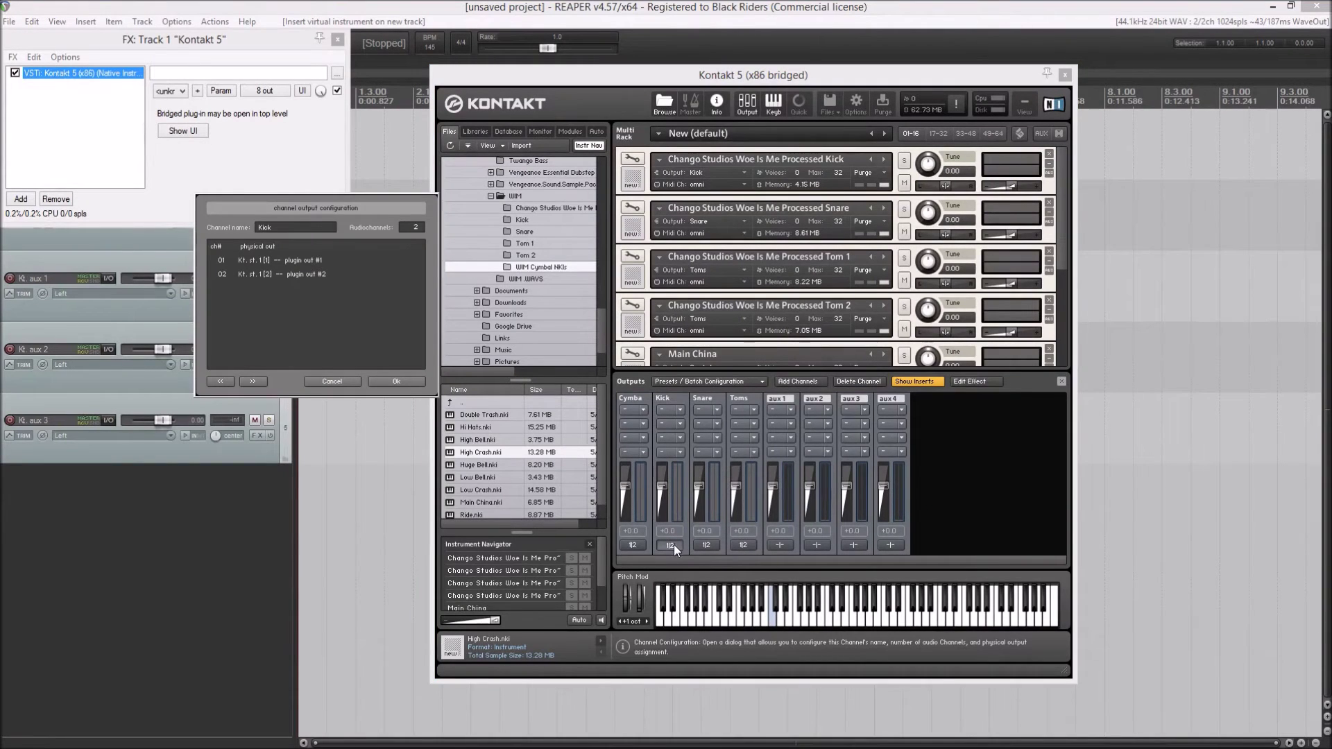
Route the Kick channel's ch 01/02 to Kt. aux 1 [1]/[2], making it read 3|4
{"action": "left_click", "coordinate": [258, 260]}
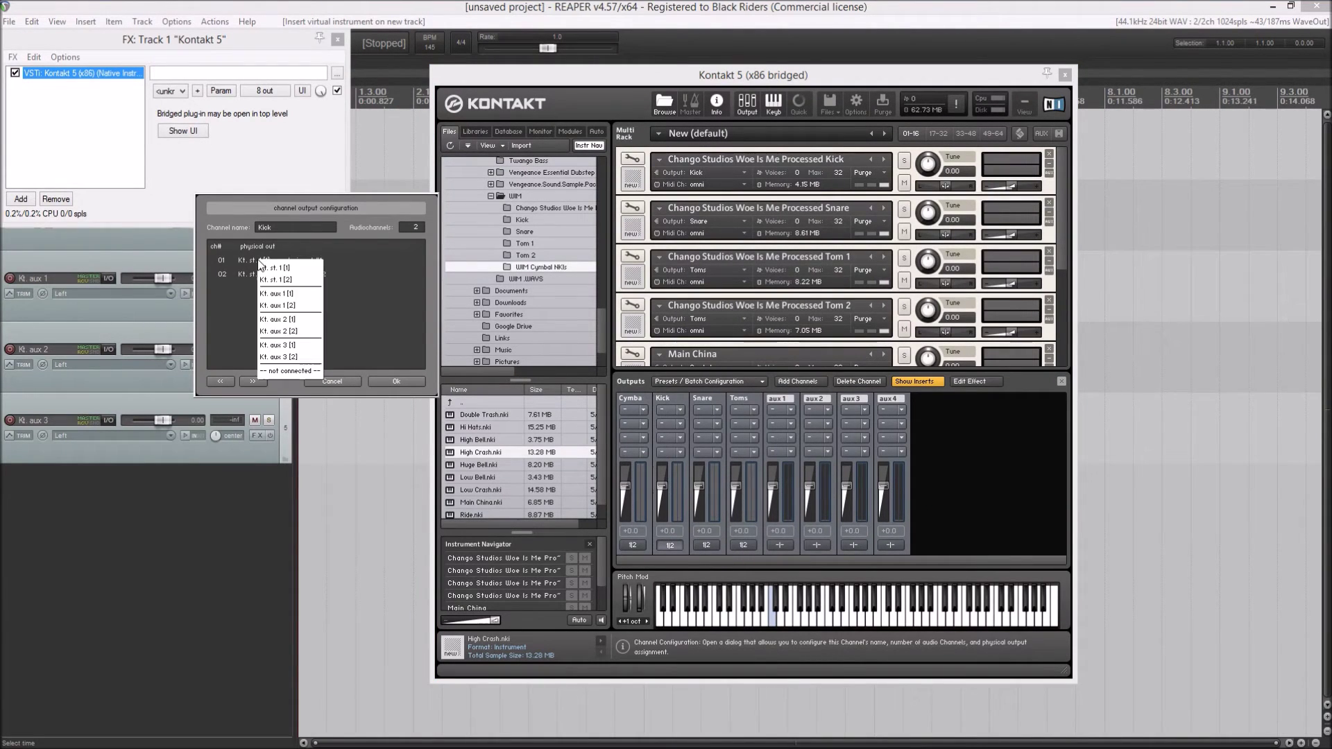
{"action": "left_click", "coordinate": [283, 294]}
{"action": "left_click", "coordinate": [265, 273]}
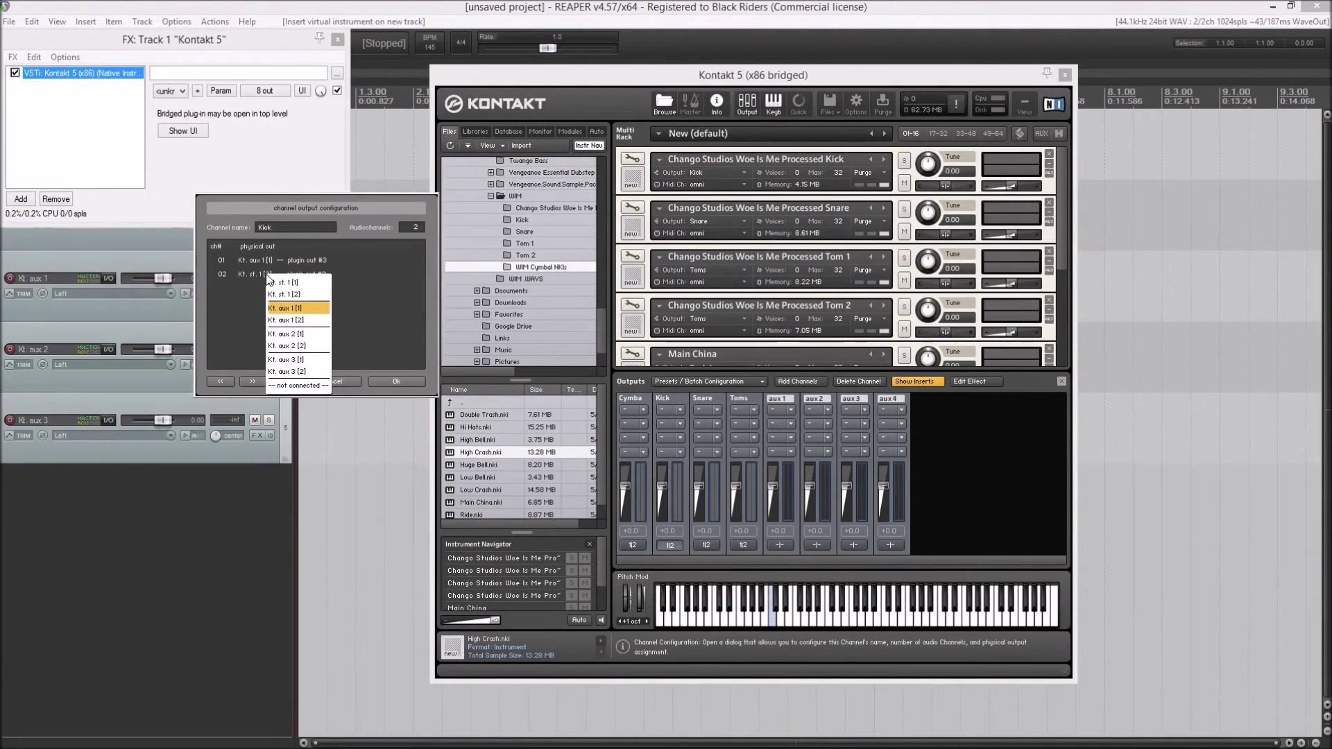
{"action": "left_click", "coordinate": [286, 320]}
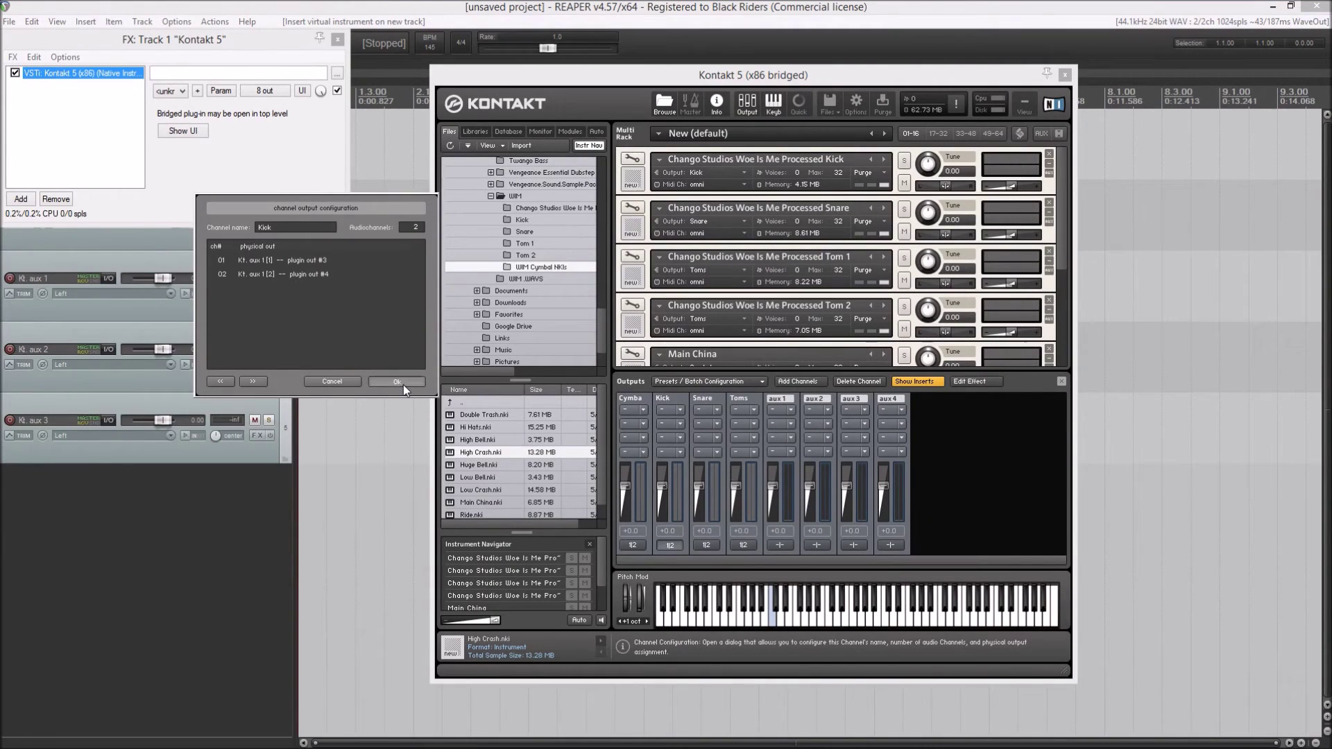
{"action": "left_click", "coordinate": [397, 382]}
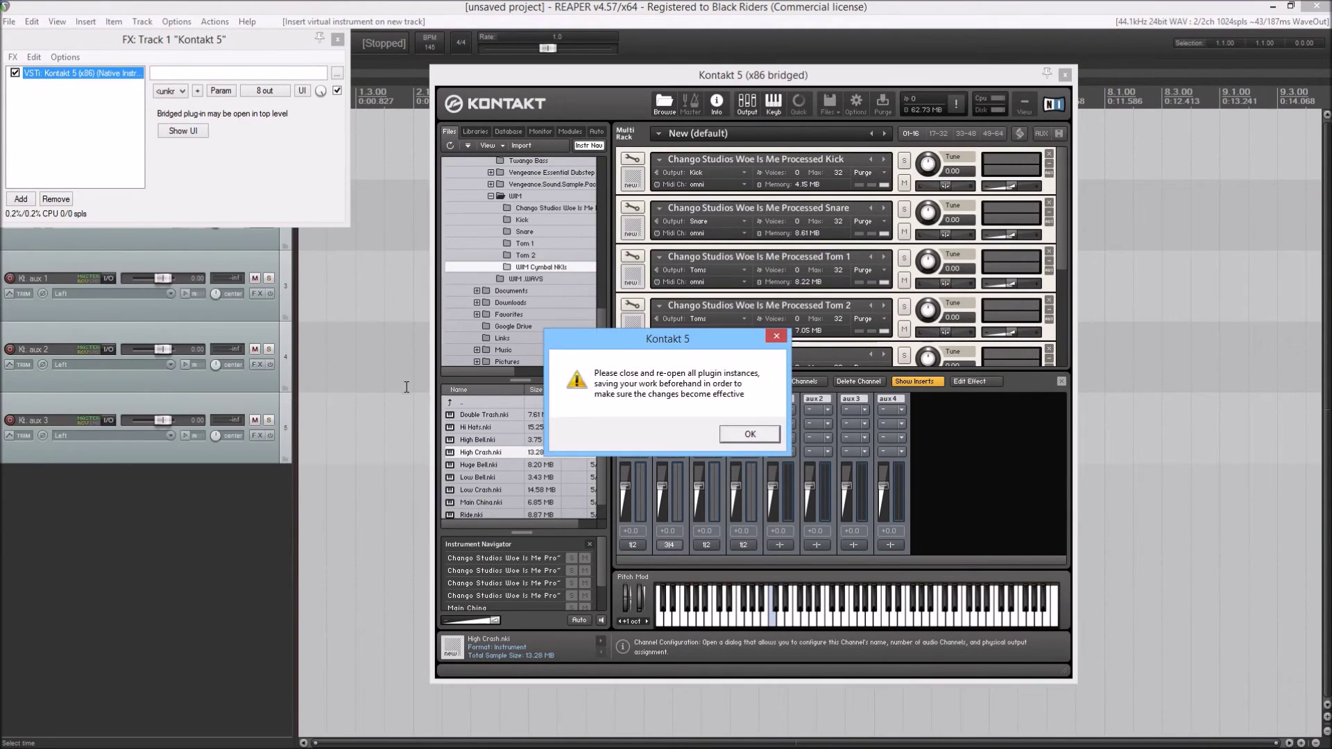
{"action": "left_click", "coordinate": [750, 434]}
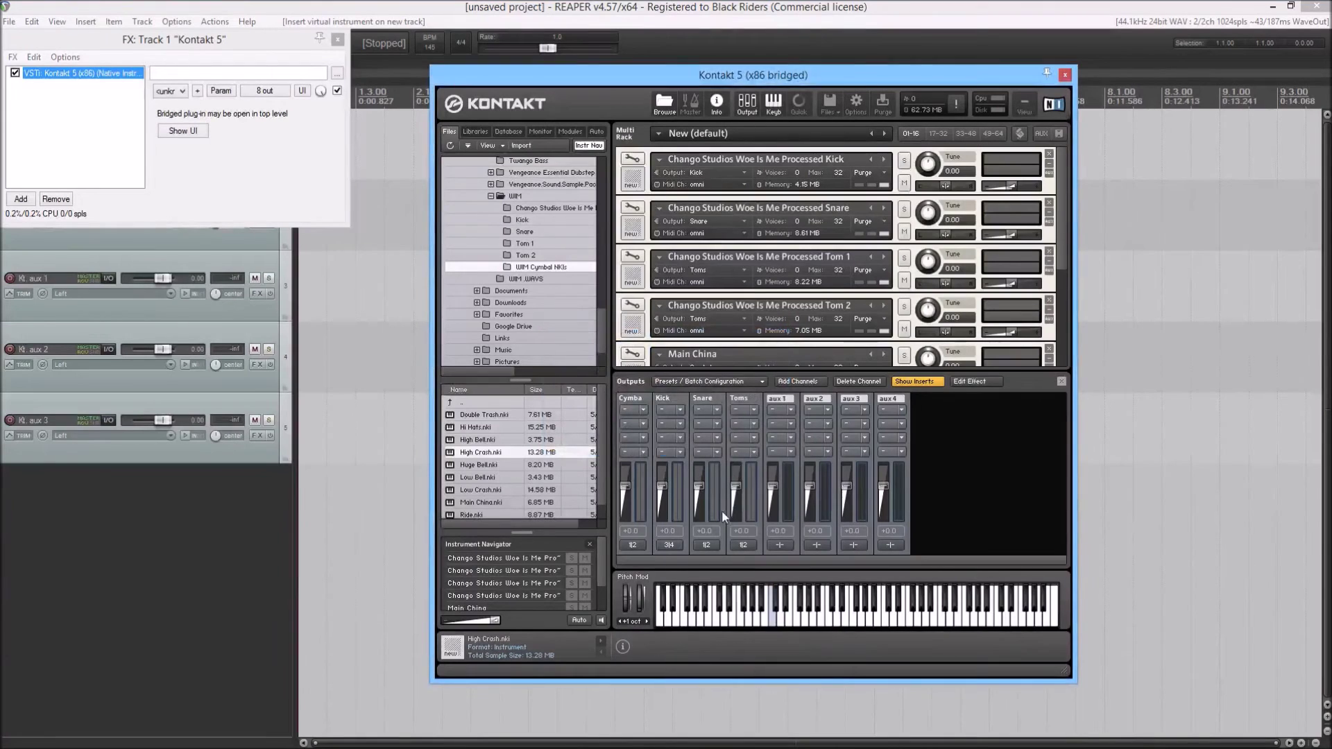
{"action": "left_click", "coordinate": [707, 545]}
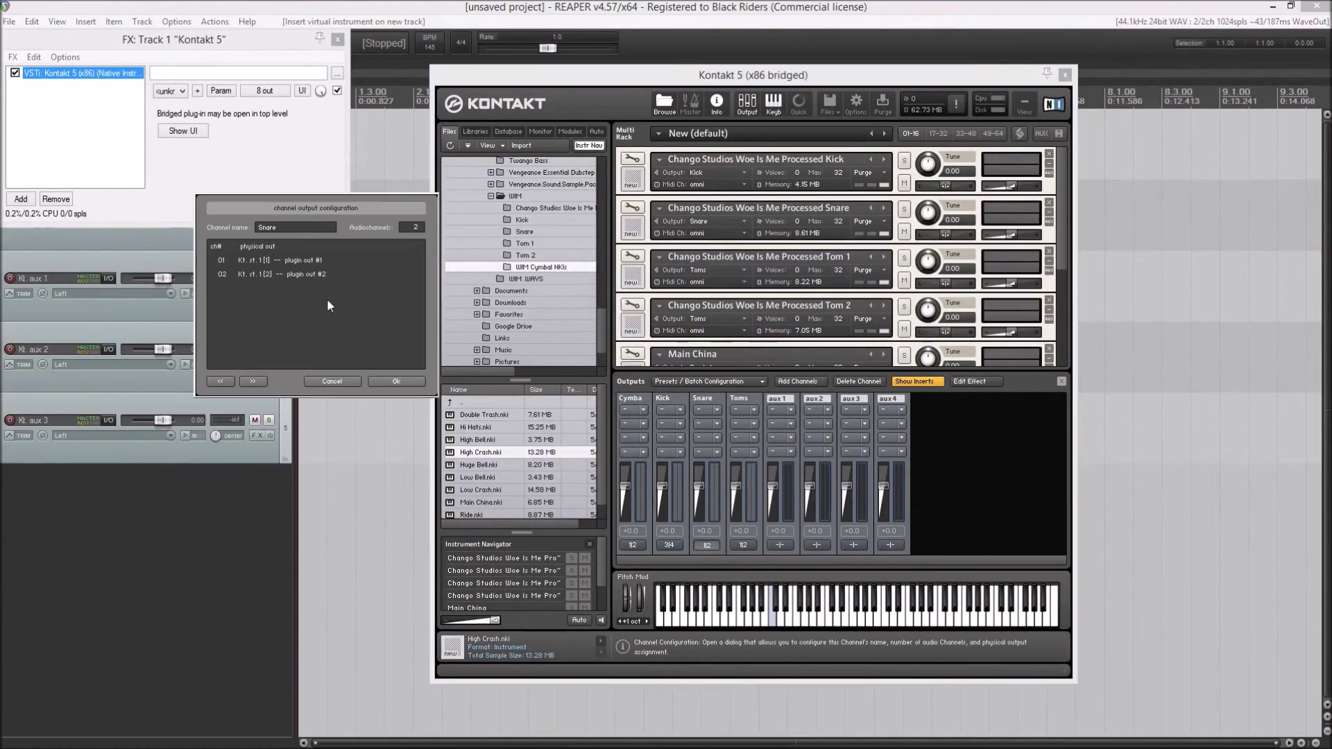
Route the Snare channel's ch 01/02 to Kt. aux 2 [1]/[2] (5|6)
{"action": "left_click", "coordinate": [261, 260]}
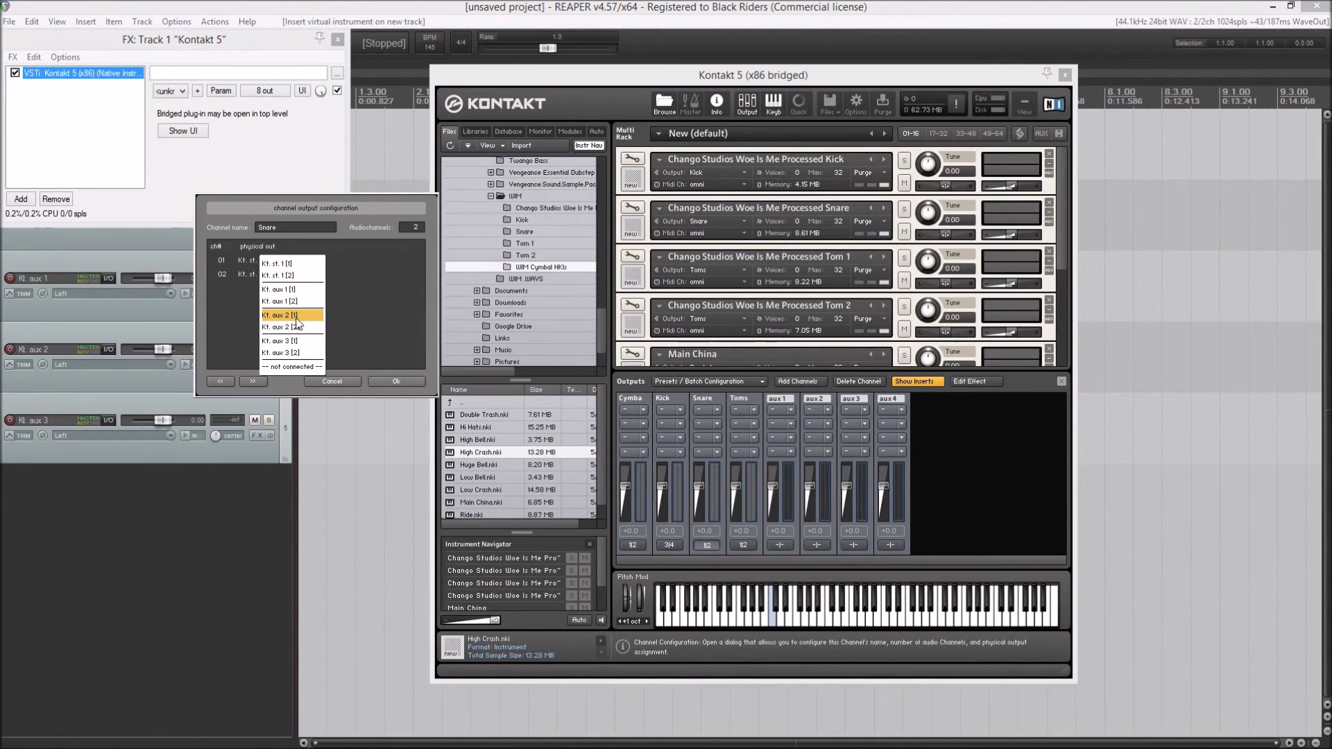
{"action": "left_click", "coordinate": [289, 307]}
{"action": "left_click", "coordinate": [261, 274]}
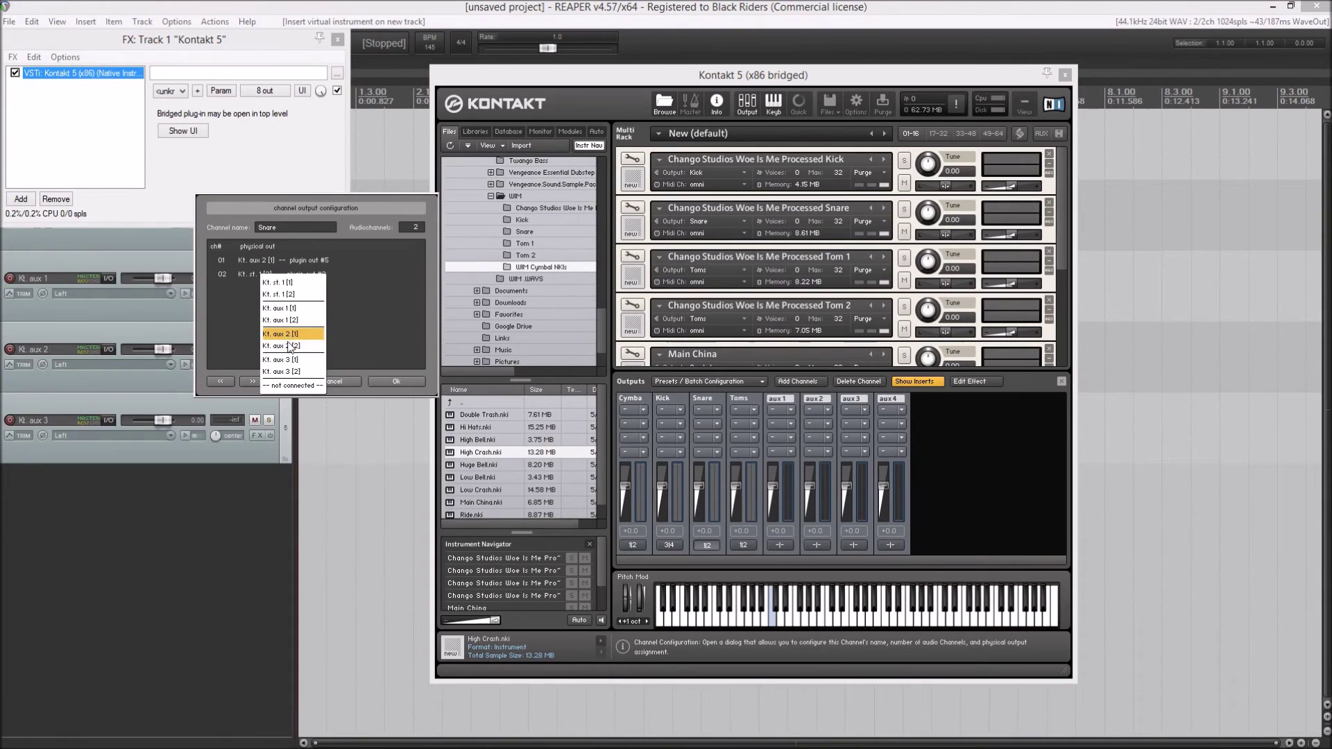
{"action": "left_click", "coordinate": [289, 346]}
{"action": "left_click", "coordinate": [410, 380]}
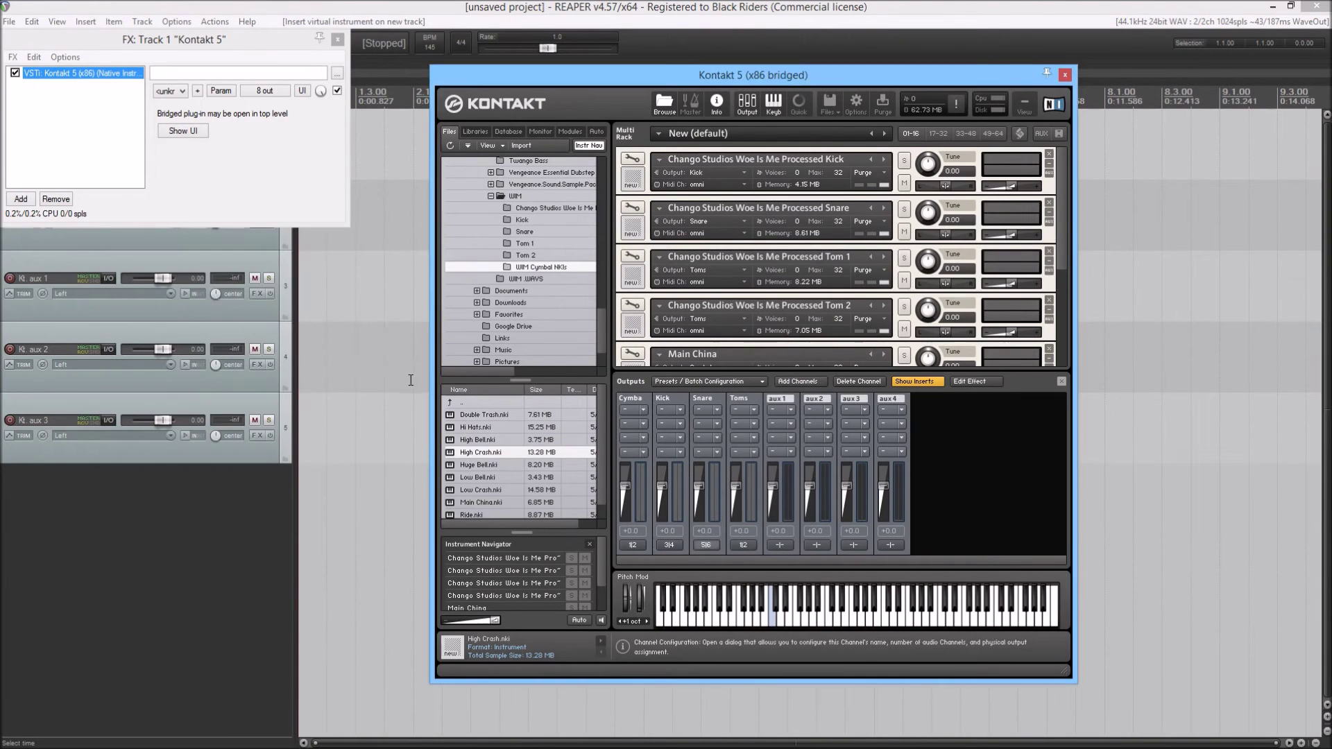
Route the Toms channel's ch 01/02 to Kt. aux 3 [1]/[2] (7|8)
{"action": "left_click", "coordinate": [741, 546]}
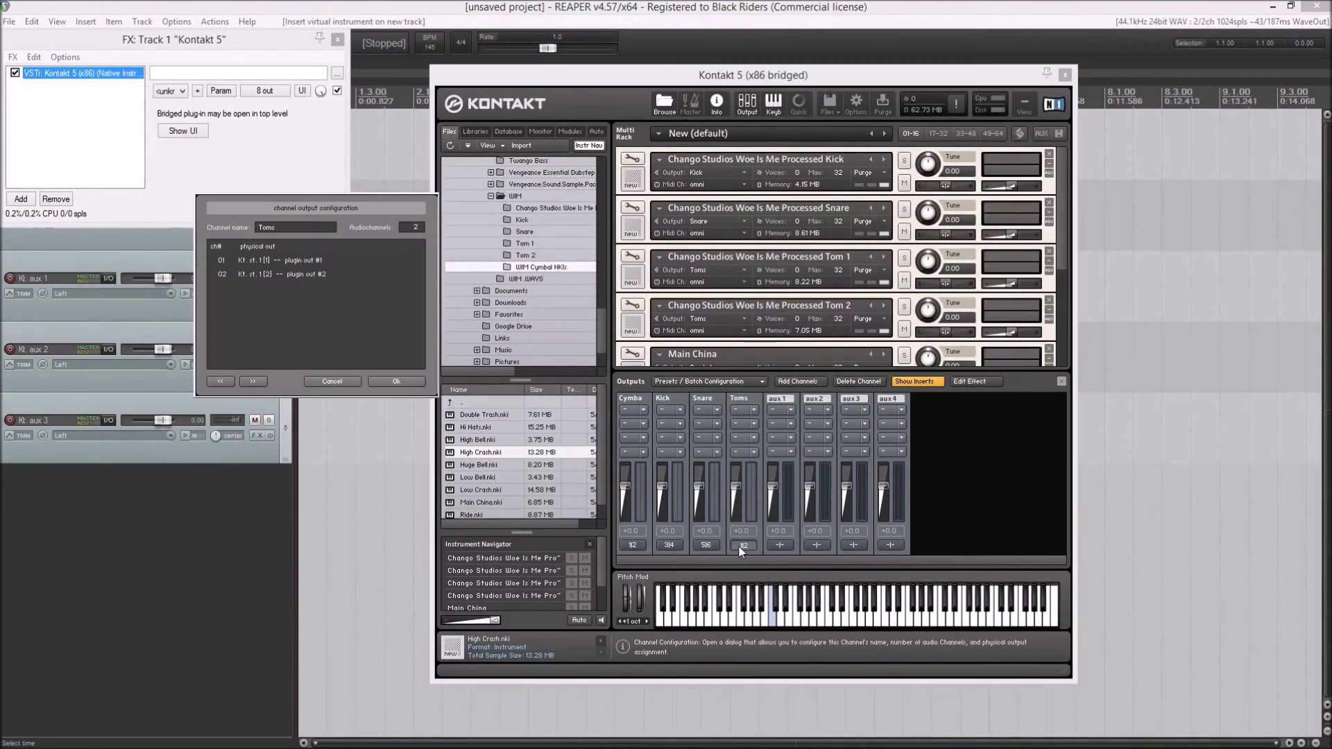
{"action": "left_click", "coordinate": [280, 260]}
{"action": "left_click", "coordinate": [297, 345]}
{"action": "left_click", "coordinate": [271, 274]}
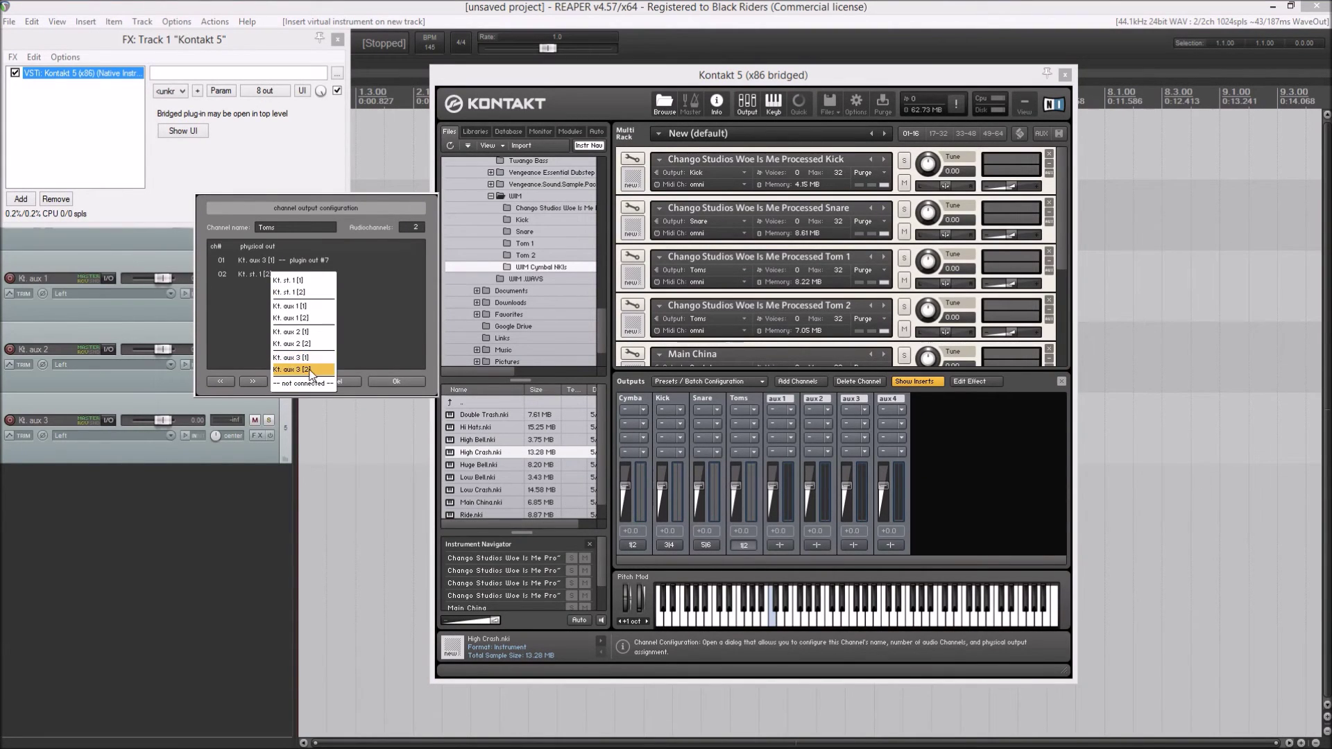
{"action": "left_click", "coordinate": [326, 384]}
{"action": "left_click", "coordinate": [379, 383]}
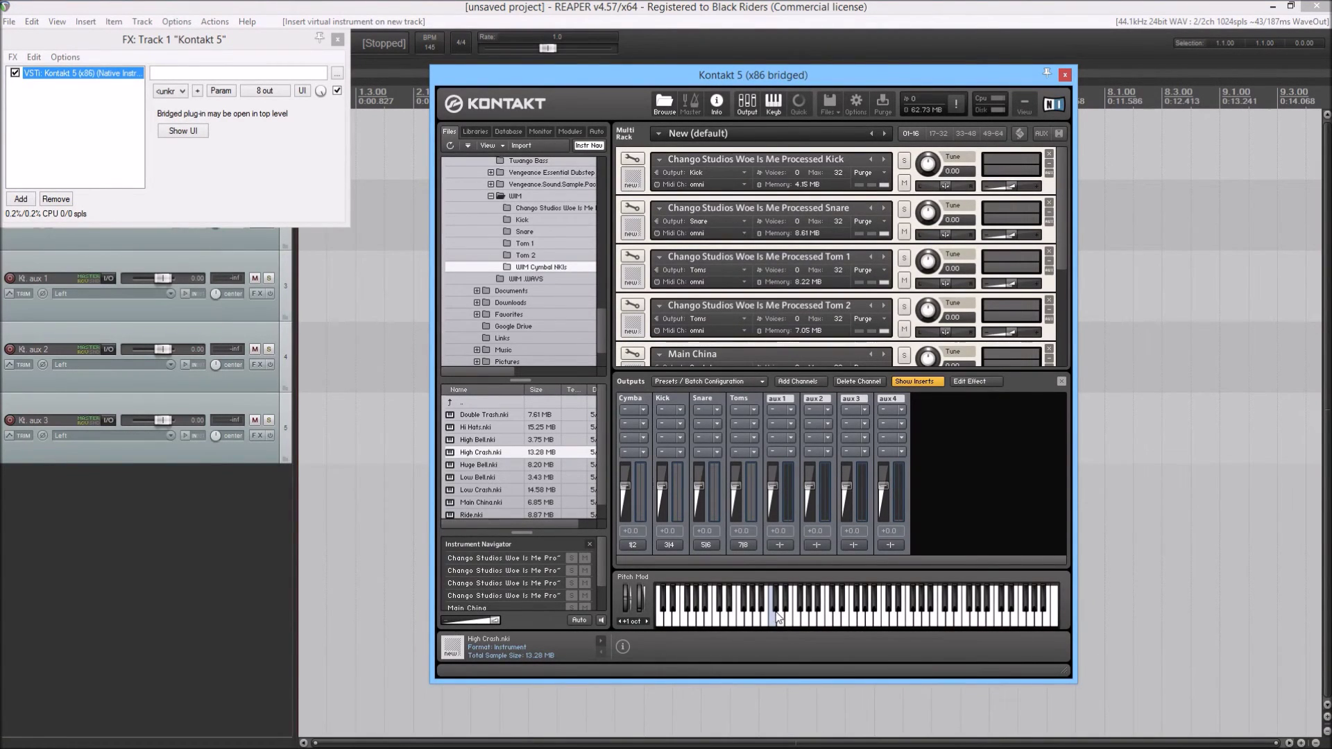
Play kick and snare notes to test the routing, then close Kontakt
{"action": "left_click", "coordinate": [777, 618]}
{"action": "left_click", "coordinate": [784, 619]}
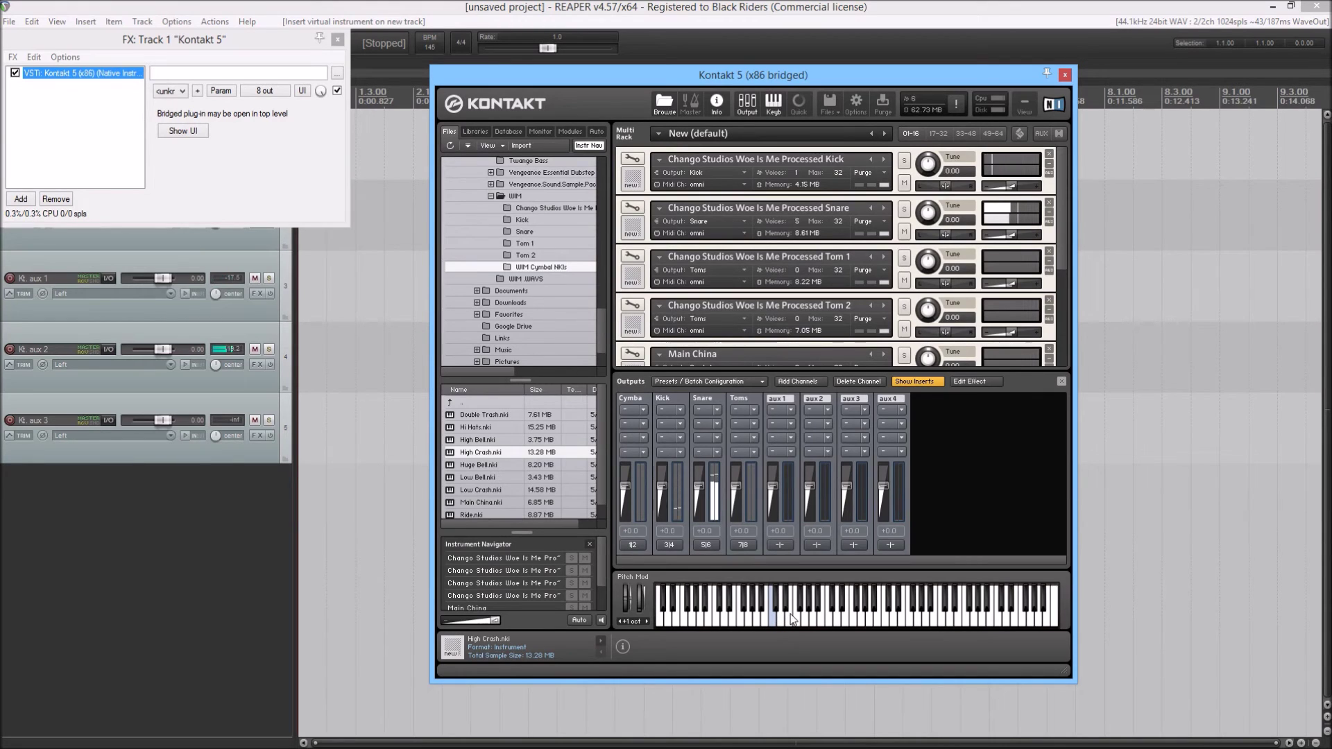
{"action": "left_click", "coordinate": [1065, 77]}
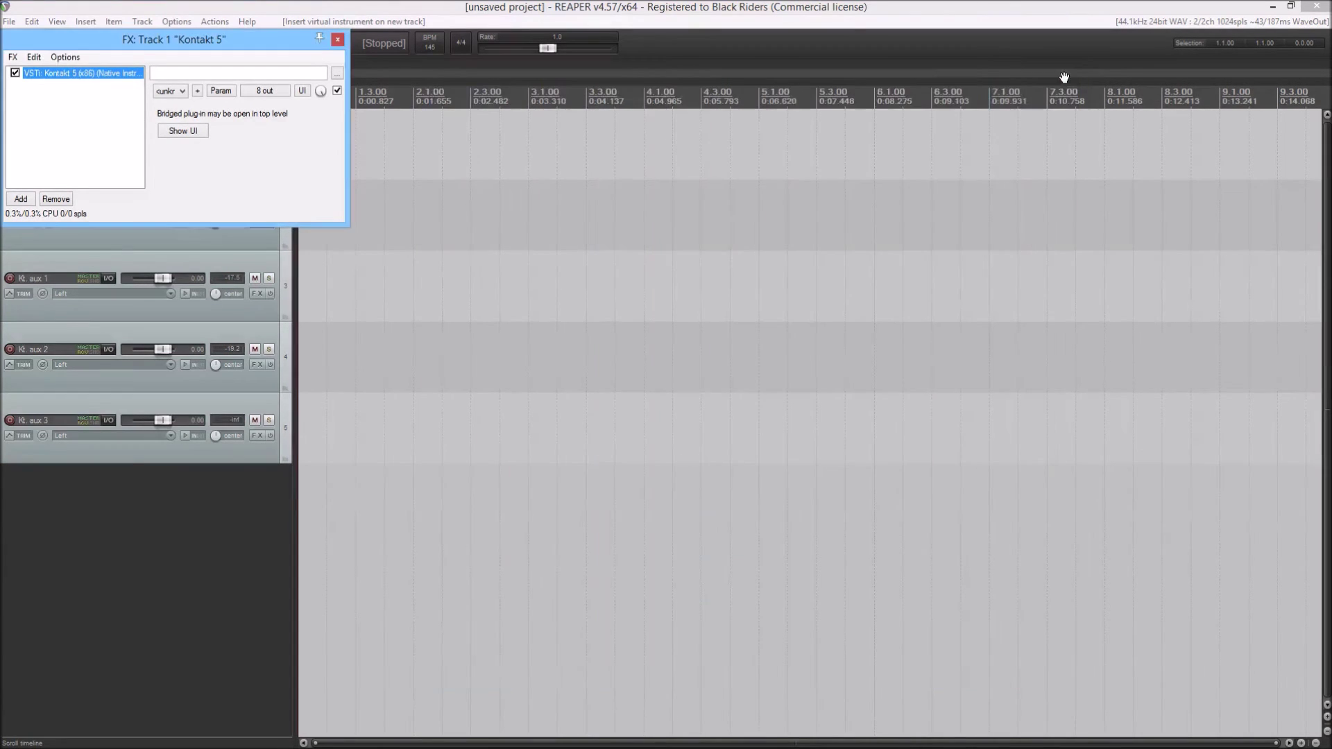
Import the Reconsile Fined Drums MIDI file onto the Kontakt 5 track
{"action": "left_click", "coordinate": [338, 41]}
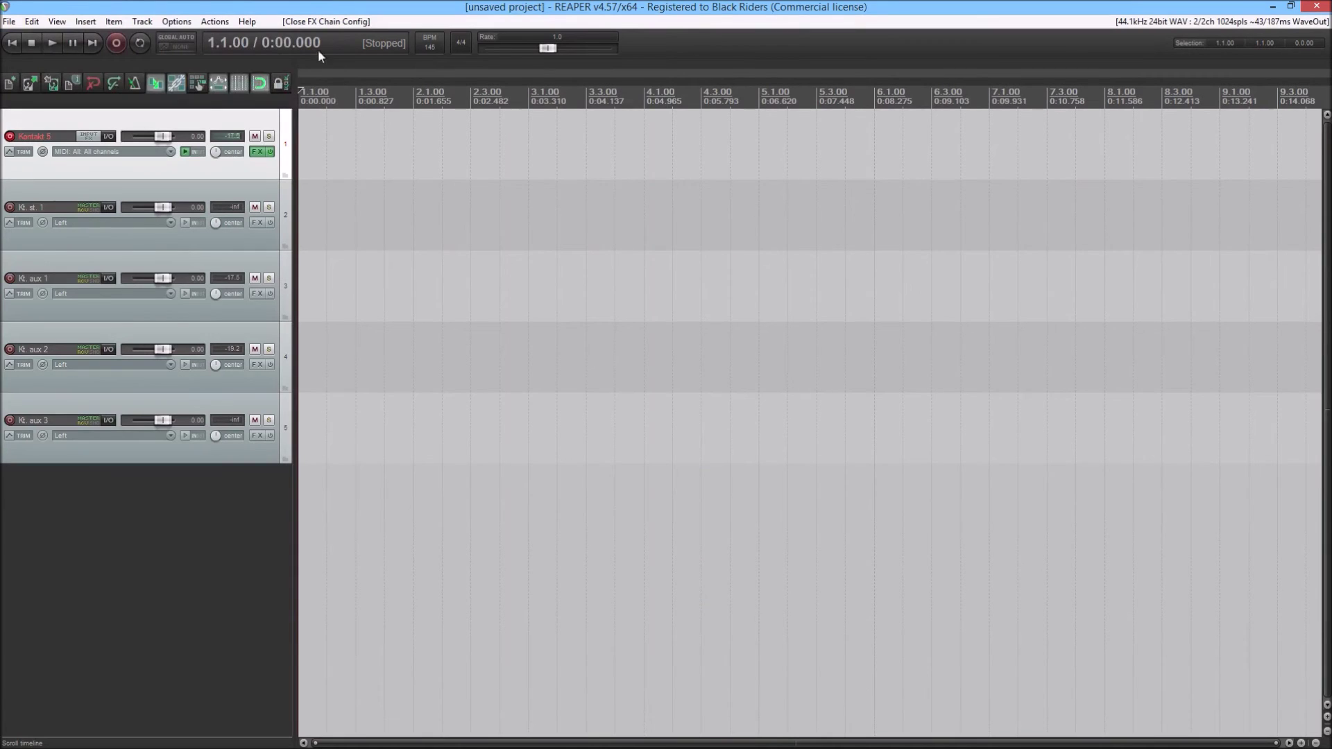
{"action": "left_click", "coordinate": [85, 22]}
{"action": "left_click", "coordinate": [104, 35]}
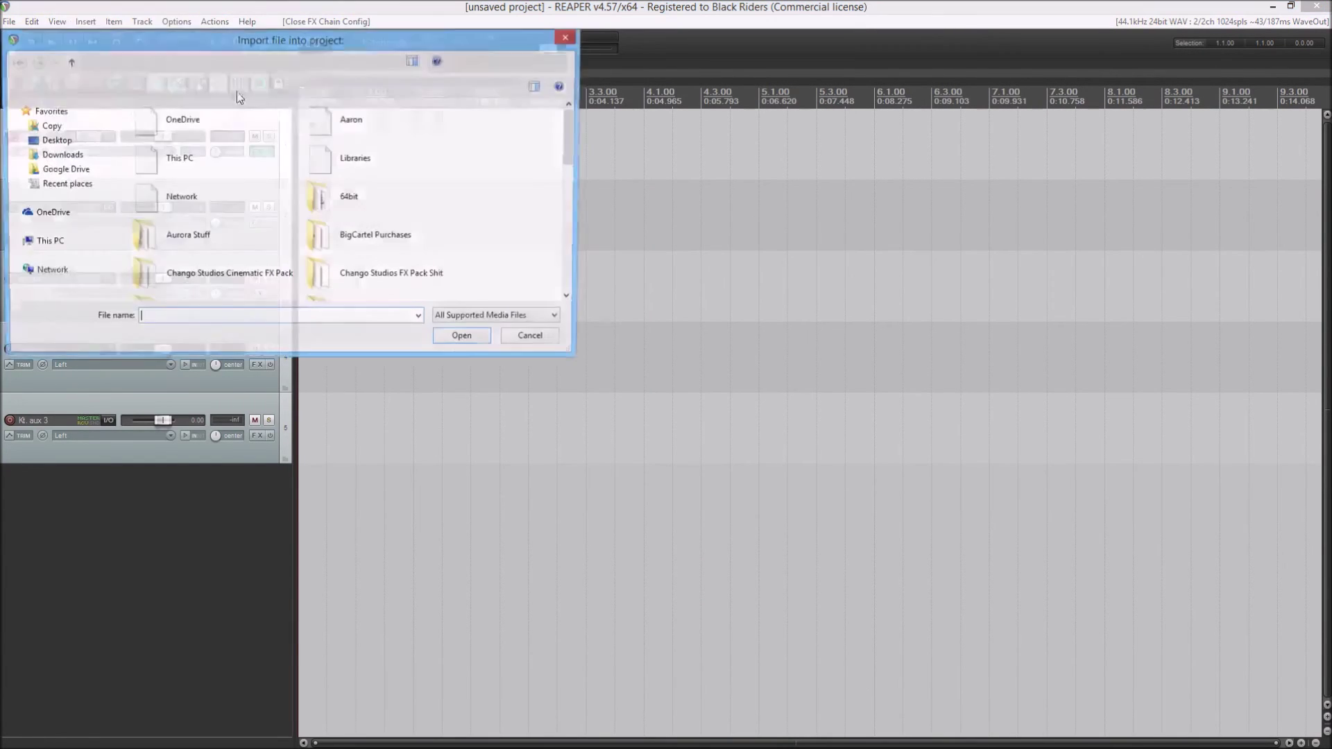
{"action": "scroll", "coordinate": [178, 195], "scroll_direction": "down", "scroll_amount": 5}
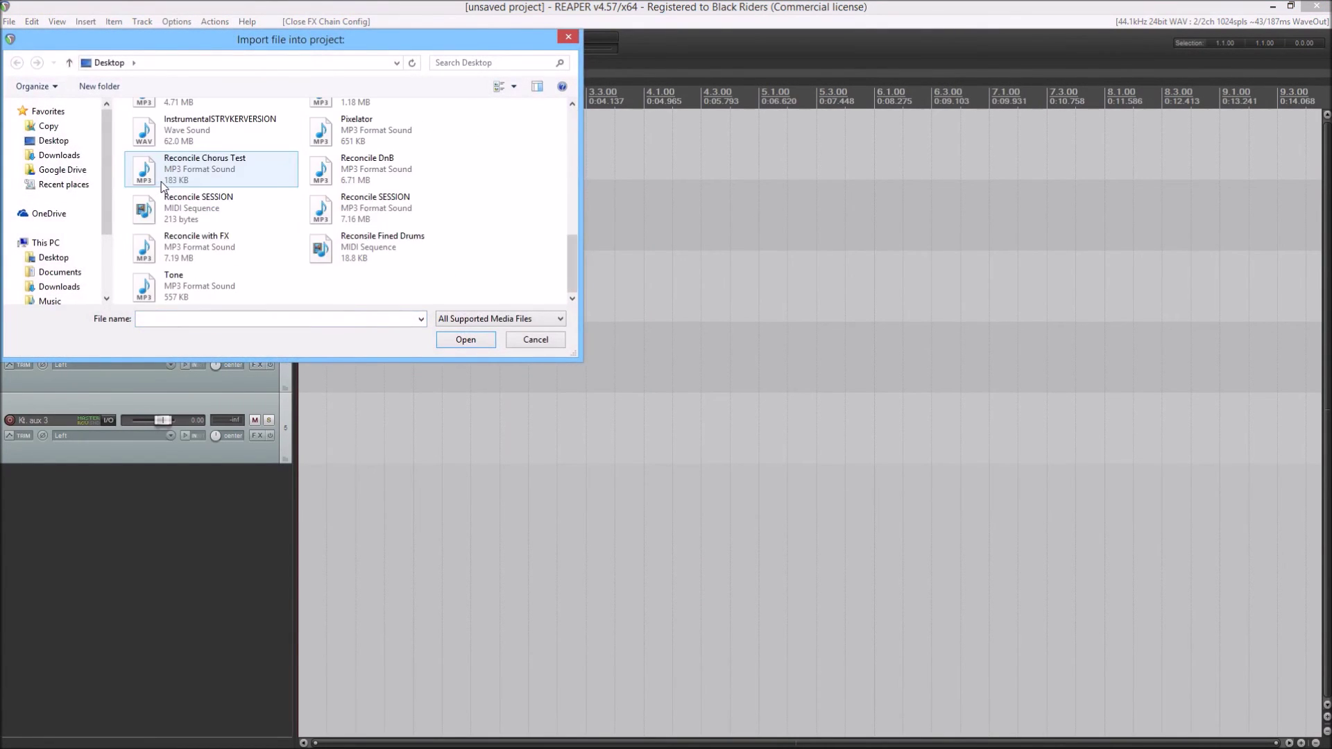
{"action": "left_click", "coordinate": [327, 254]}
{"action": "double_click", "coordinate": [327, 254]}
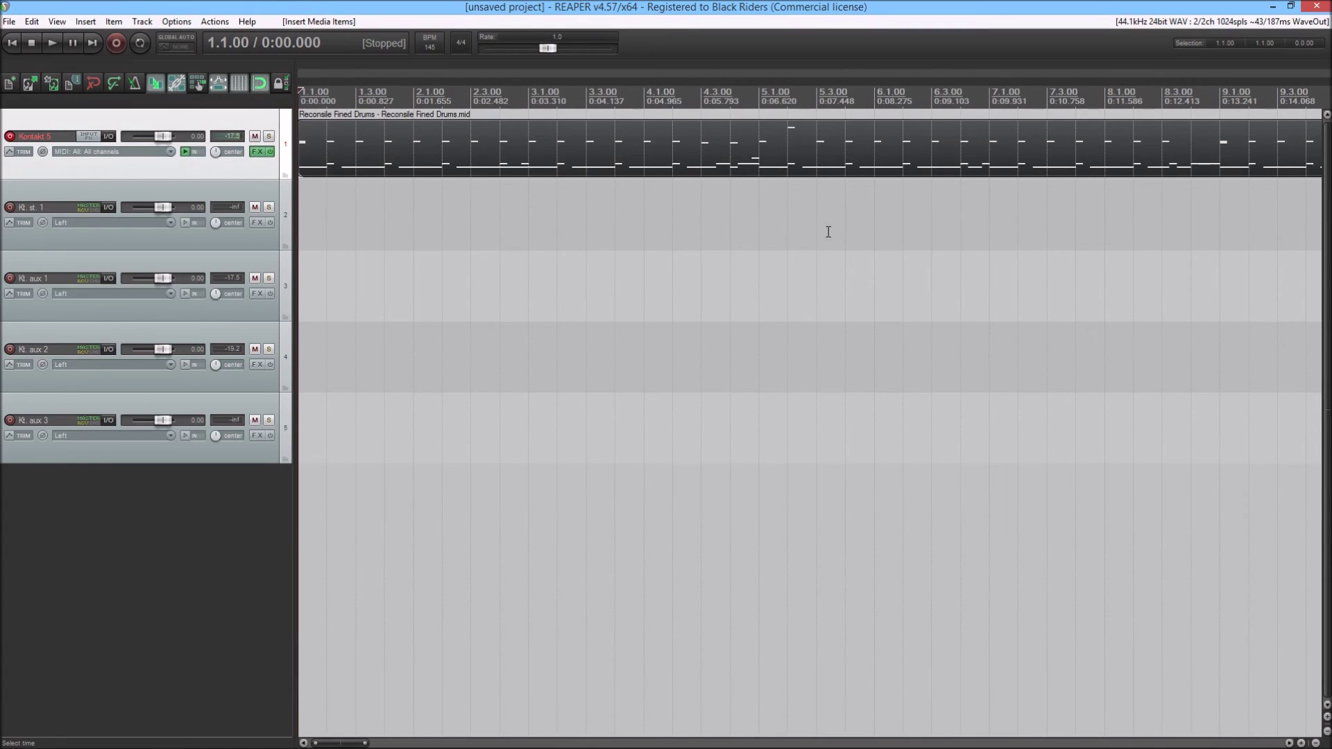
{"action": "left_click", "coordinate": [875, 223]}
Play the drum part from around bar 15 while watching the mixer meters, then stop
{"action": "scroll", "coordinate": [875, 222], "scroll_direction": "down", "scroll_amount": 4}
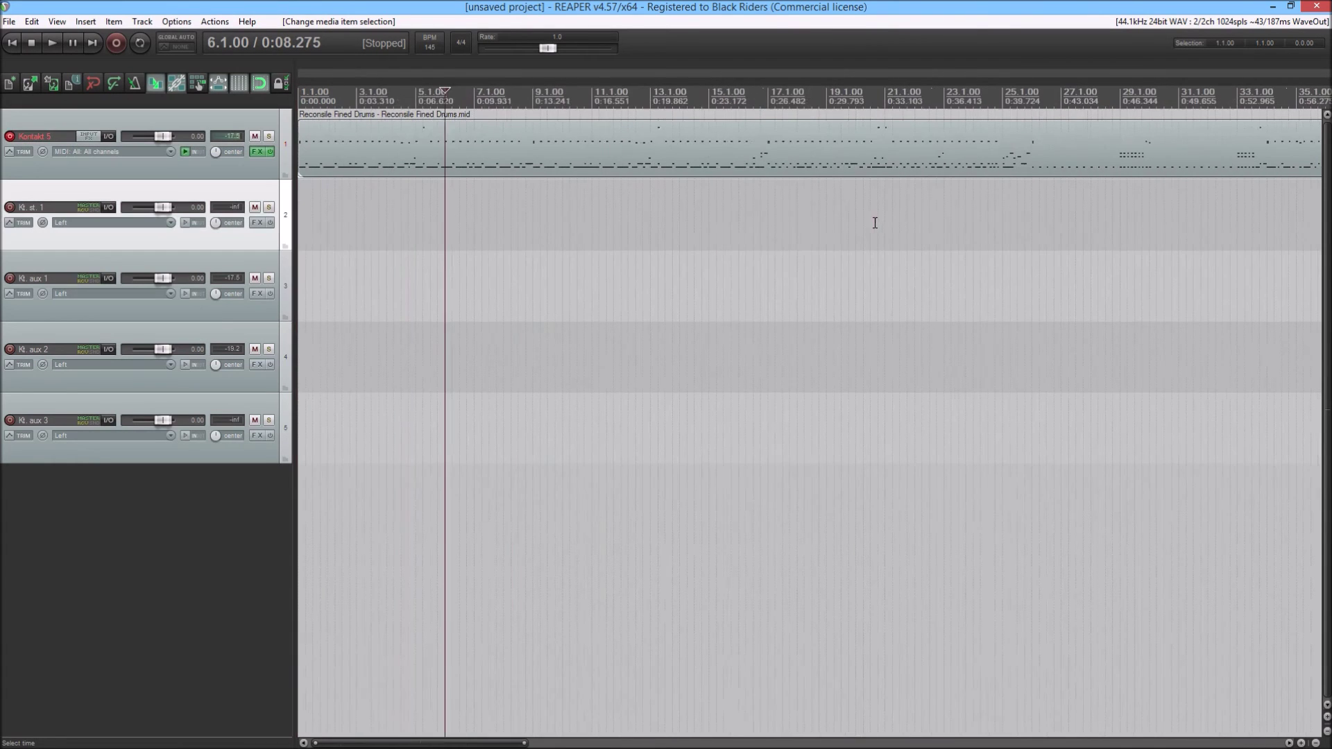
{"action": "left_click", "coordinate": [714, 180]}
{"action": "key", "text": "space"}
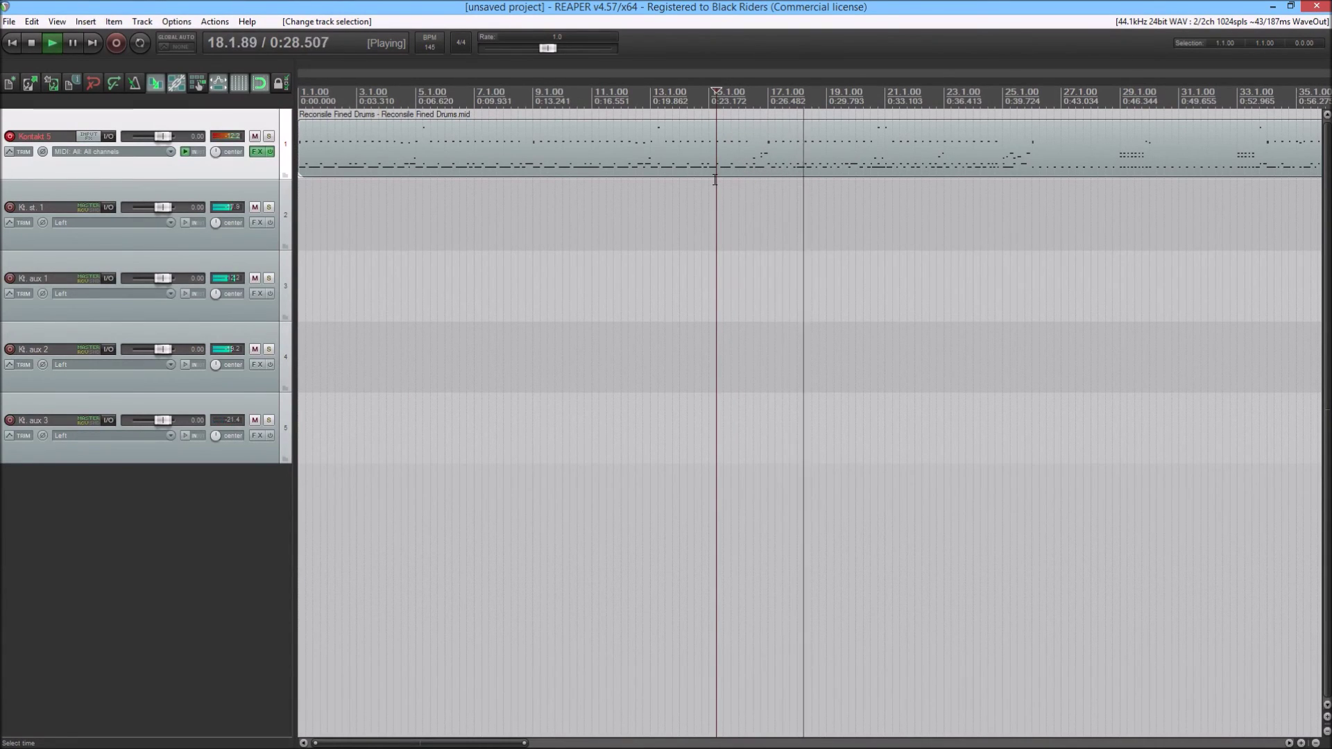
{"action": "key", "text": "ctrl+m"}
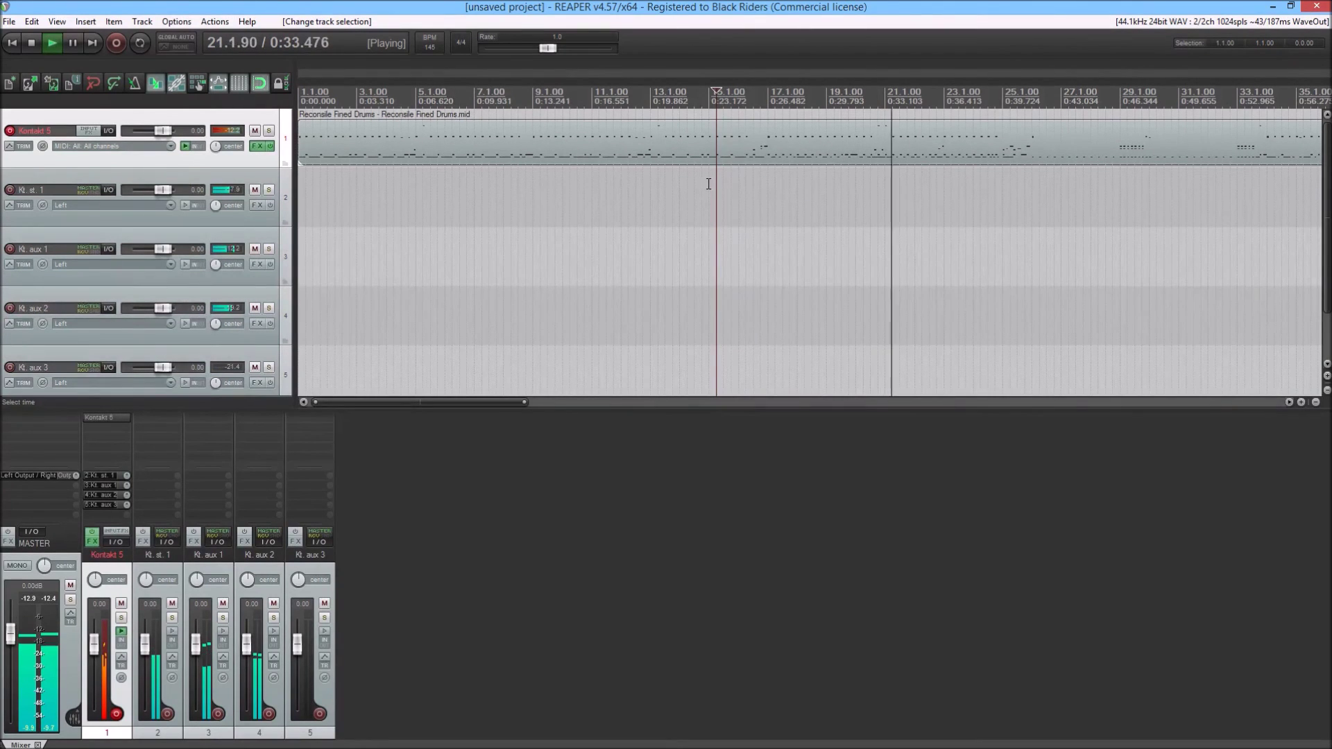
{"action": "key", "text": "space"}
{"action": "key", "text": "ctrl+m"}
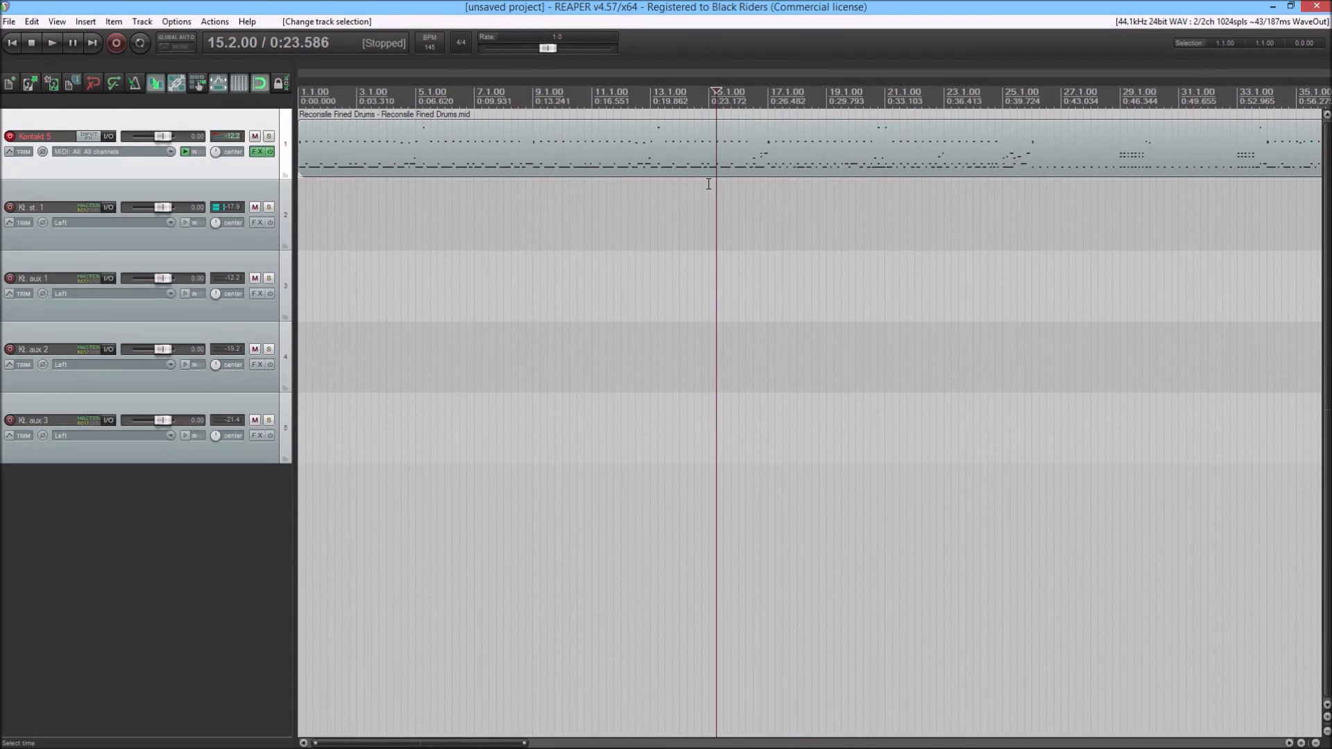